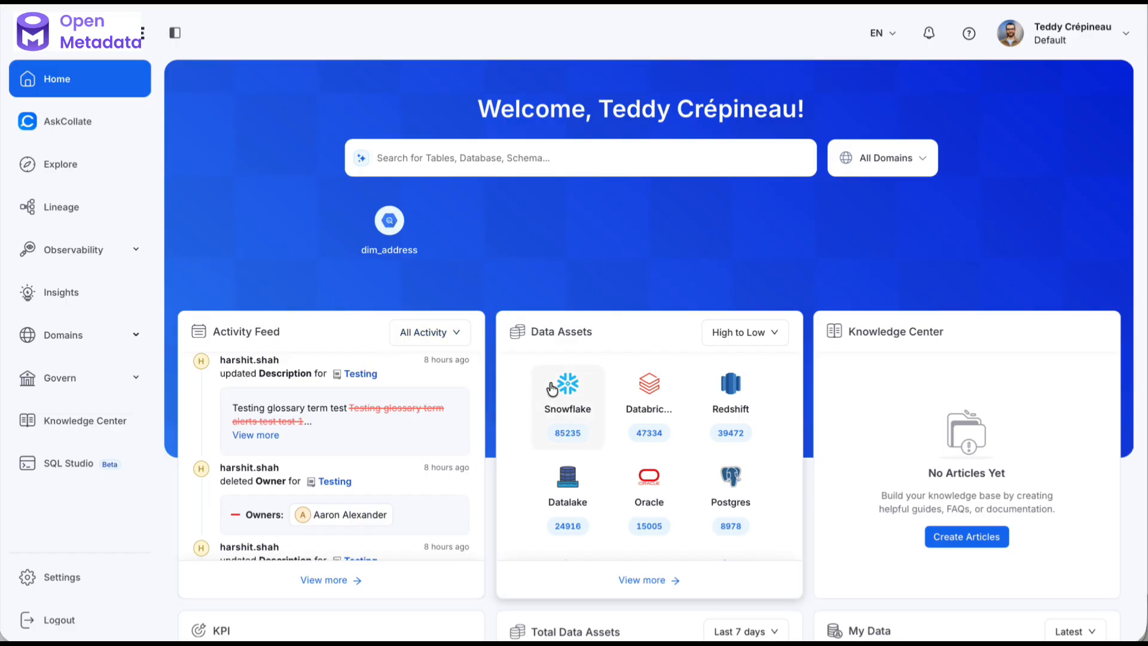
Open the Redshift table accepted_values_marketing_attr_3a97416def629d804c488a9ea897ce43 and show its data observability overview
{"action": "left_click", "coordinate": [728, 400]}
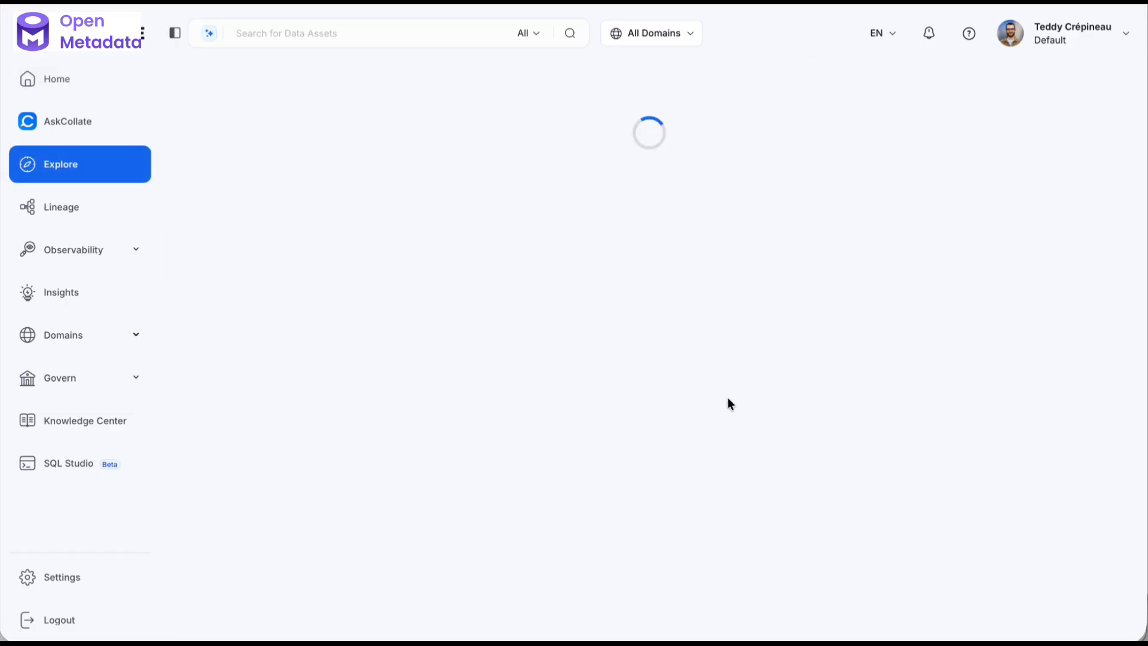
{"action": "left_click", "coordinate": [601, 247]}
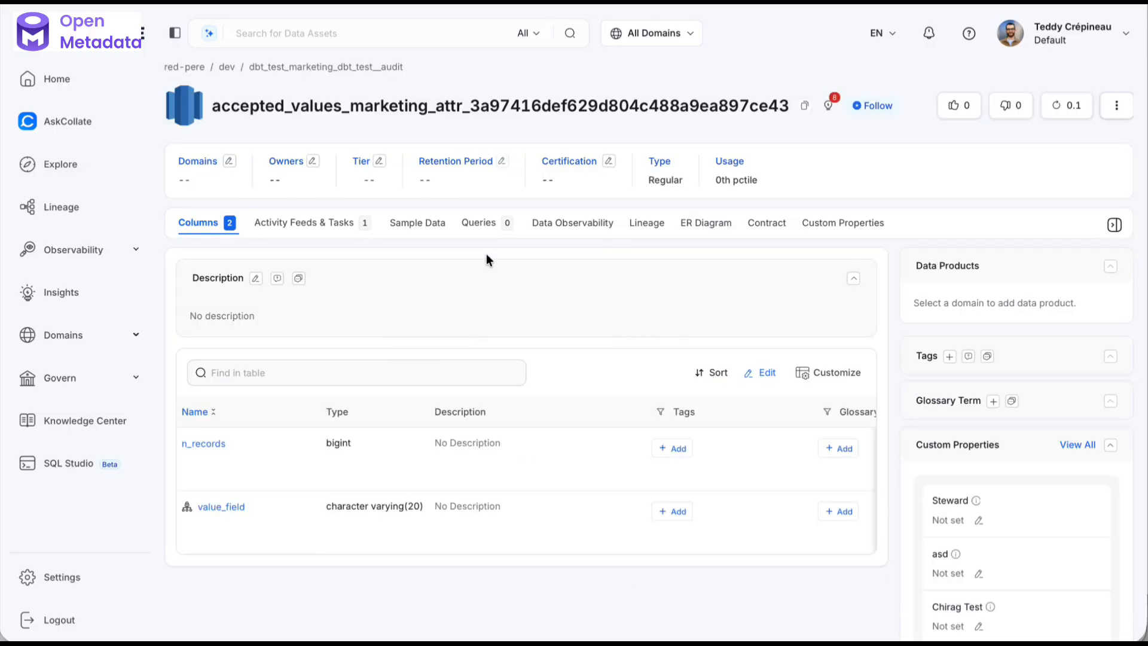
{"action": "left_click", "coordinate": [578, 226]}
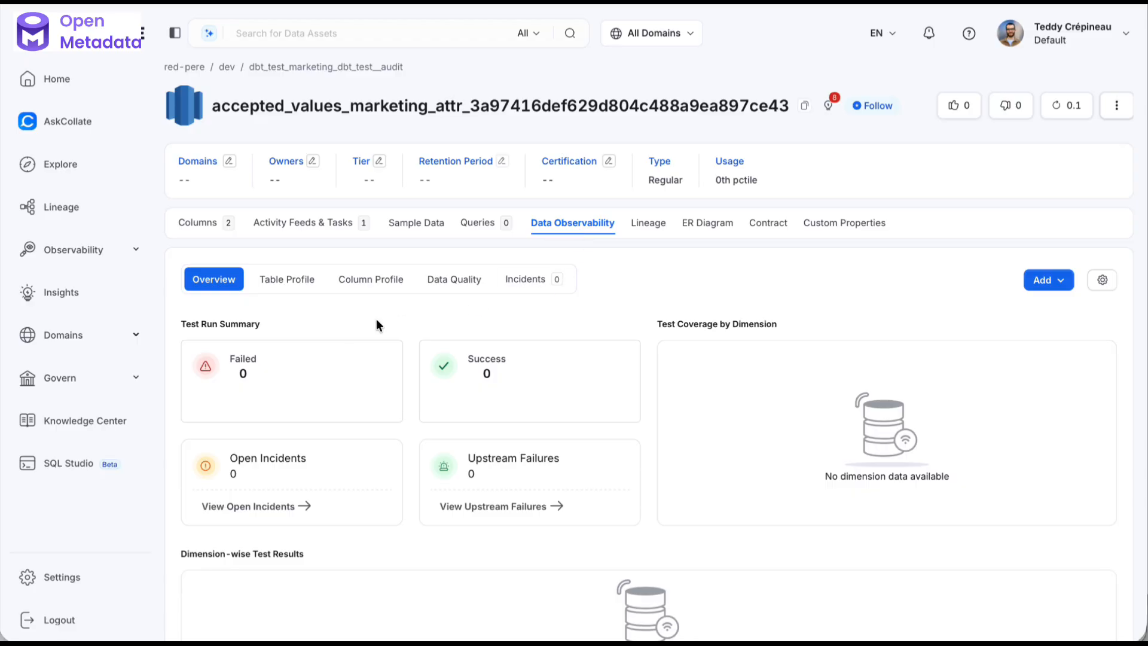
Start a new table-level test case for this table and look through the available test types
{"action": "left_click", "coordinate": [1047, 280]}
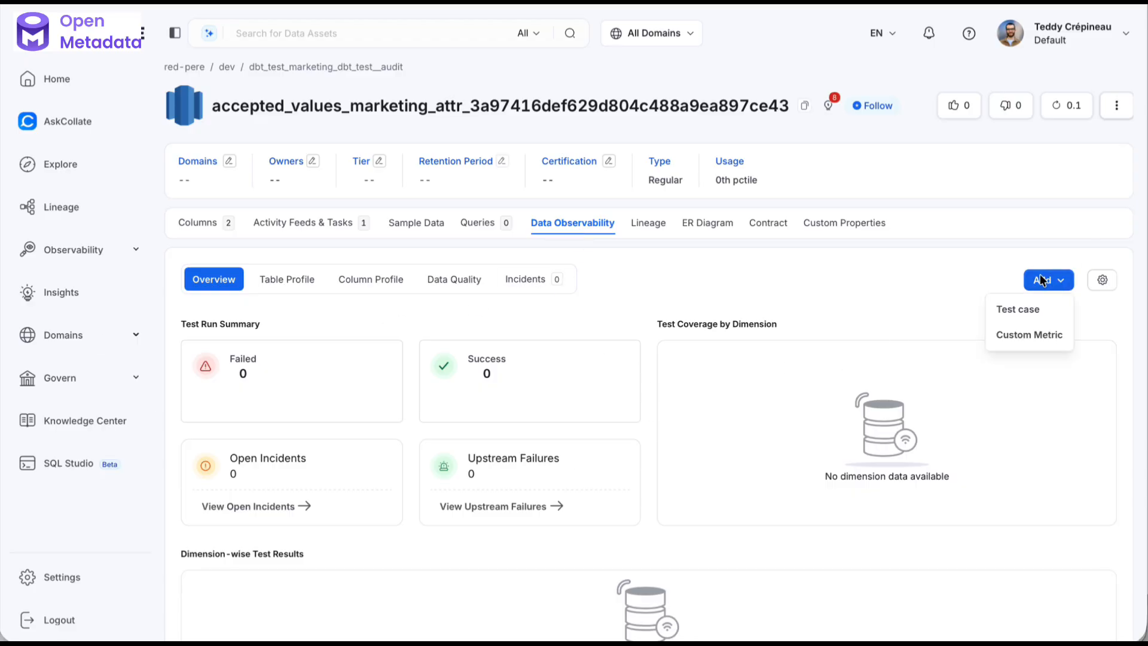
{"action": "left_click", "coordinate": [1021, 313]}
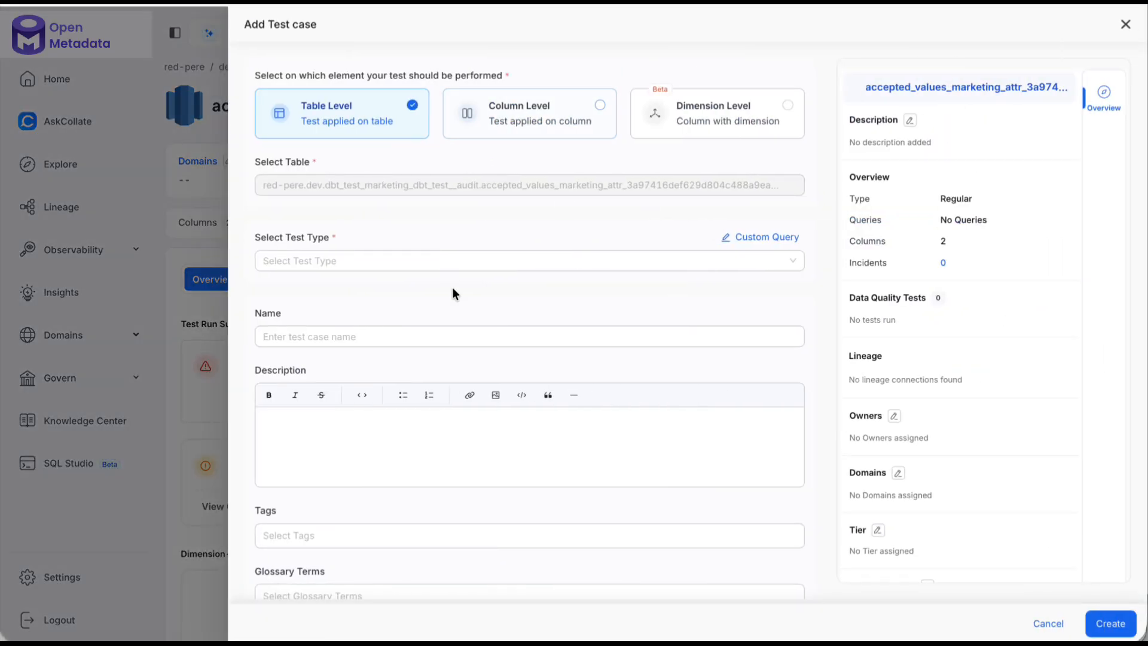
{"action": "left_click", "coordinate": [452, 261]}
{"action": "scroll", "coordinate": [445, 351], "scroll_direction": "down", "scroll_amount": 3}
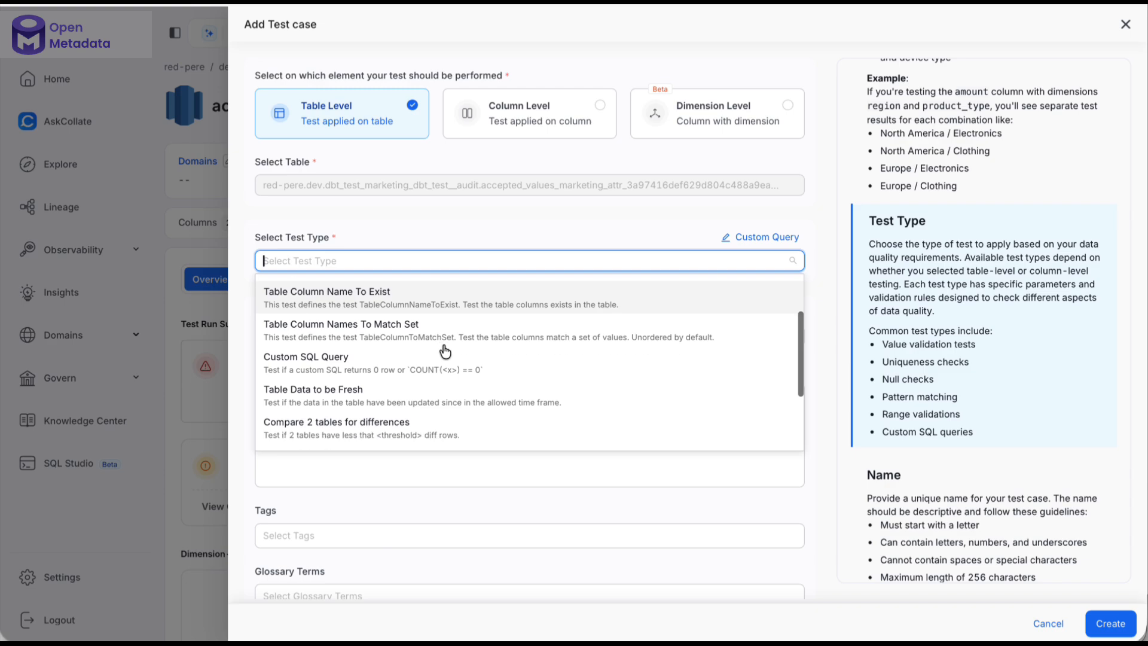
{"action": "scroll", "coordinate": [445, 351], "scroll_direction": "up", "scroll_amount": 3}
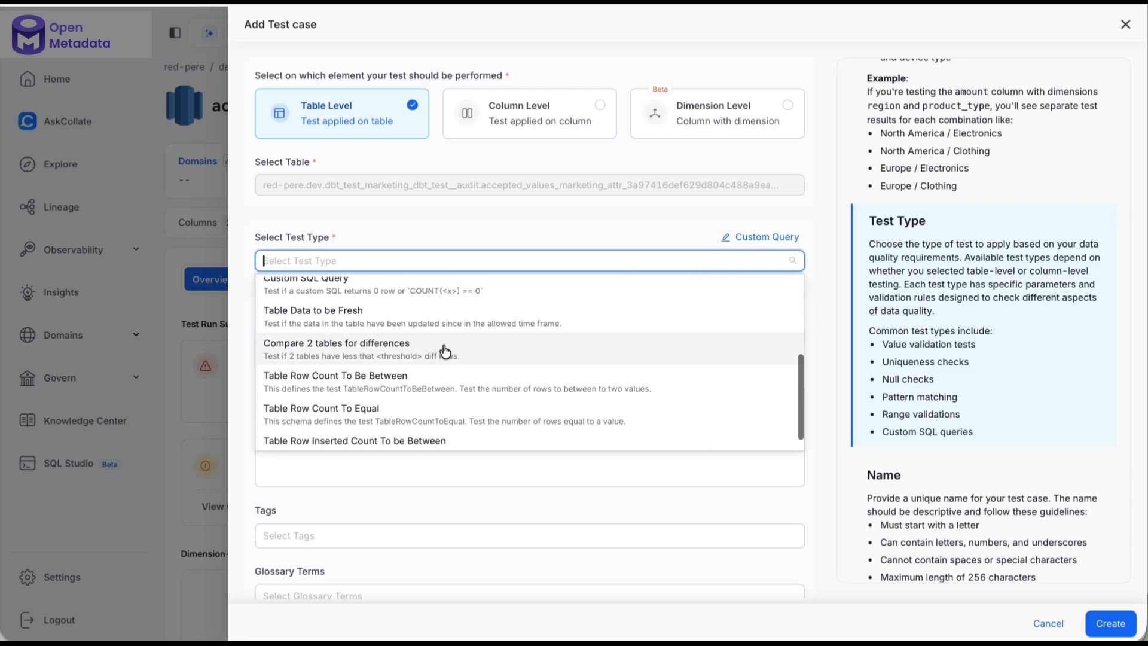
{"action": "left_click", "coordinate": [365, 421]}
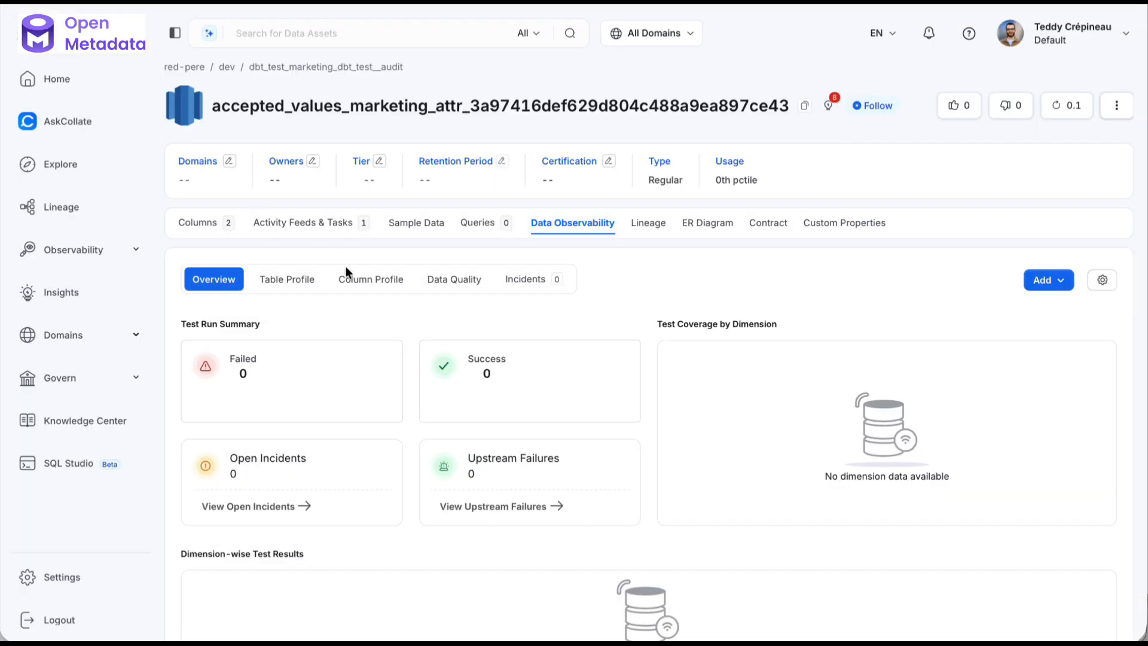
Open the observability Rules Library and disable the Column Values Missing Count test definition
{"action": "left_click", "coordinate": [125, 251]}
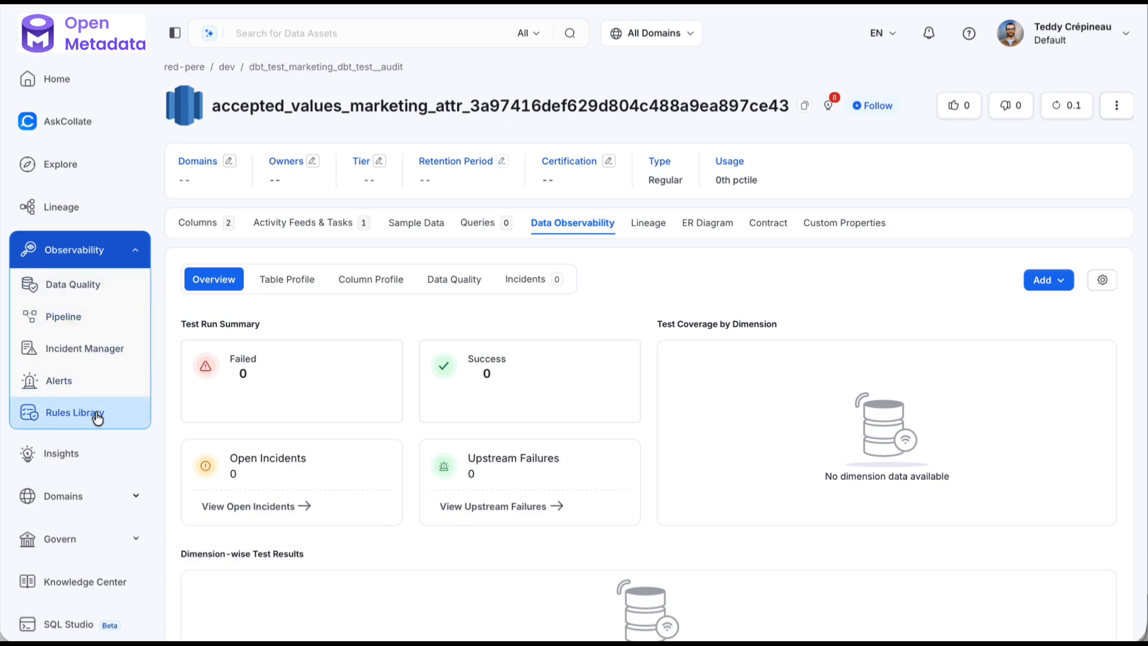
{"action": "left_click", "coordinate": [102, 419]}
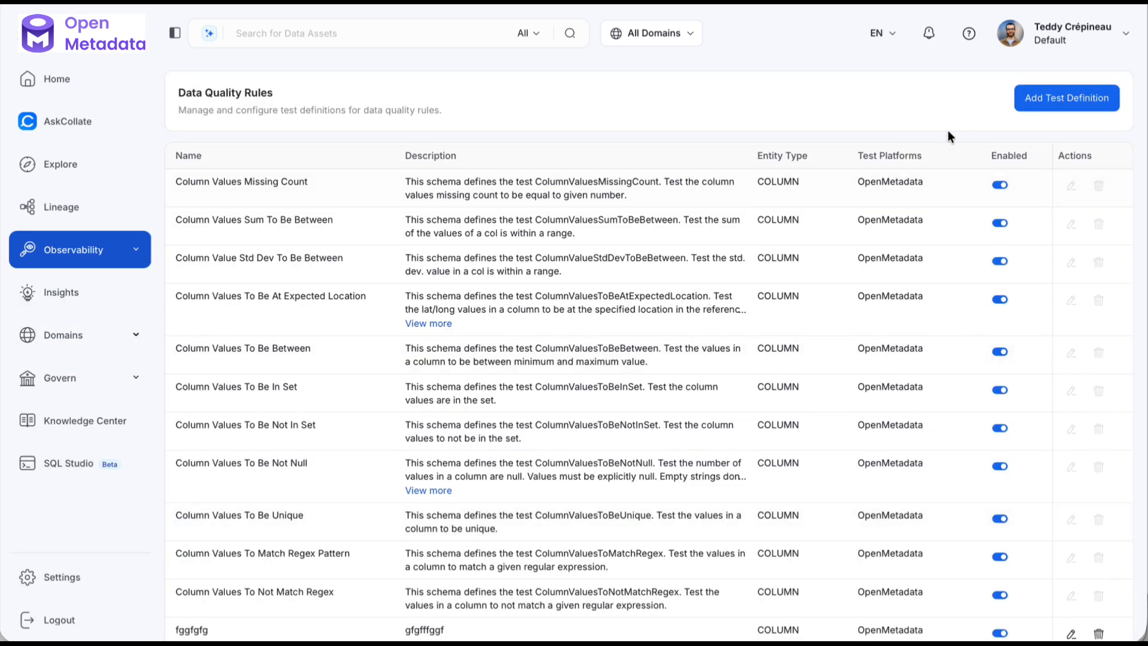
{"action": "left_click", "coordinate": [998, 185]}
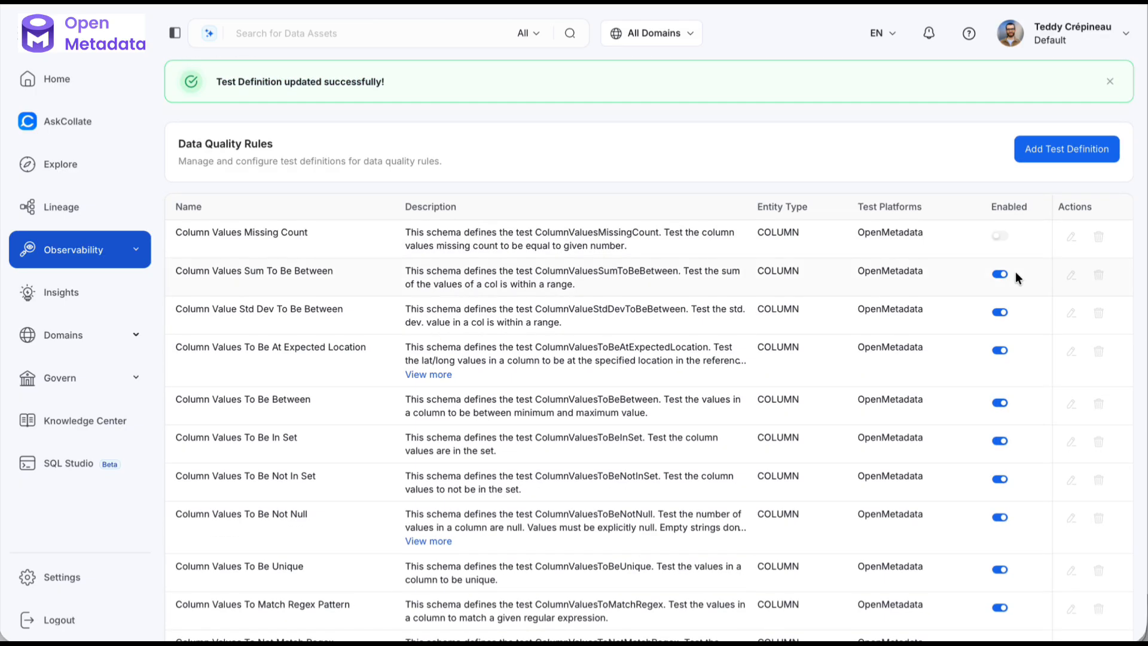
{"action": "triple_click", "coordinate": [190, 230]}
{"action": "left_click", "coordinate": [240, 229]}
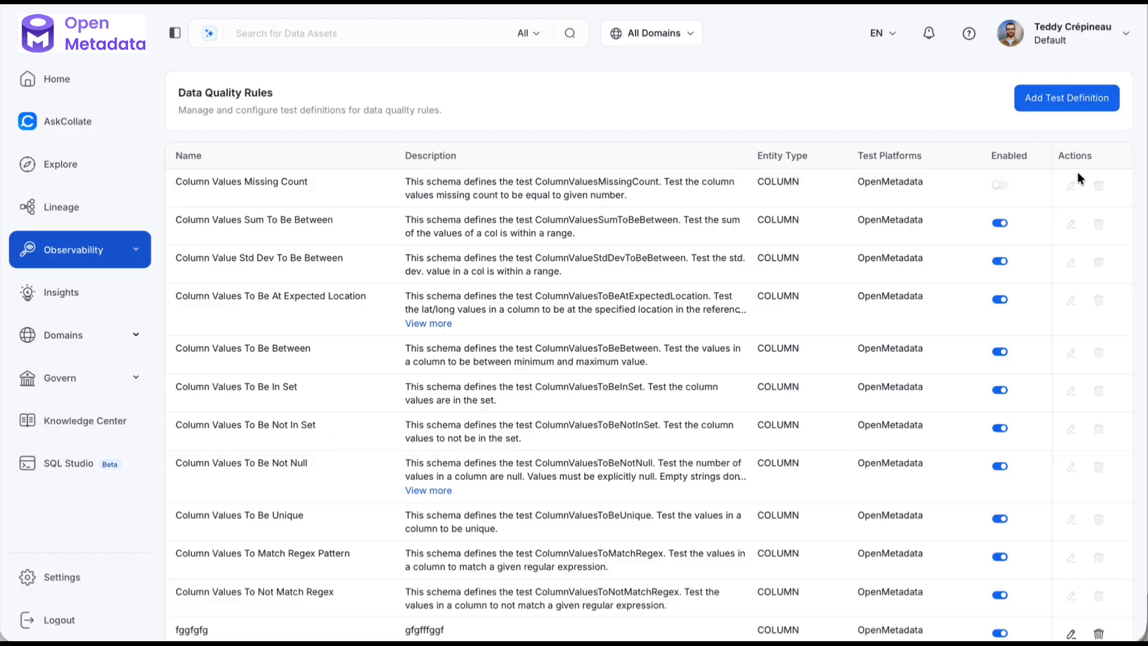
Start a new test definition named MyNewTestDefinition with the description "Description"
{"action": "left_click", "coordinate": [1063, 103]}
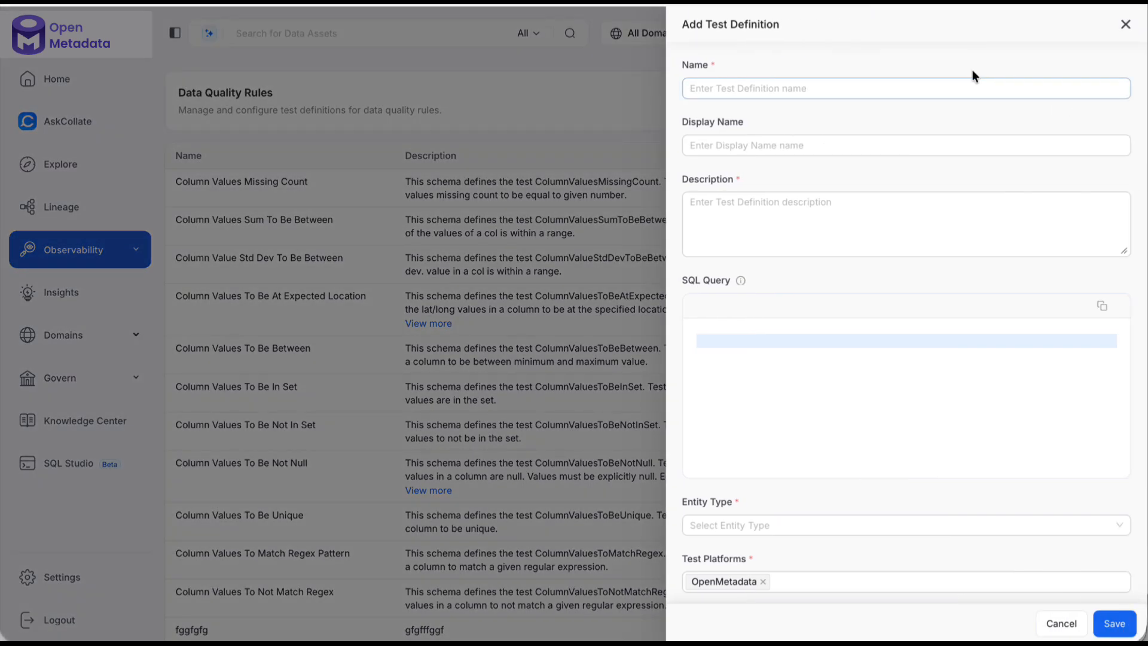
{"action": "left_click", "coordinate": [804, 90]}
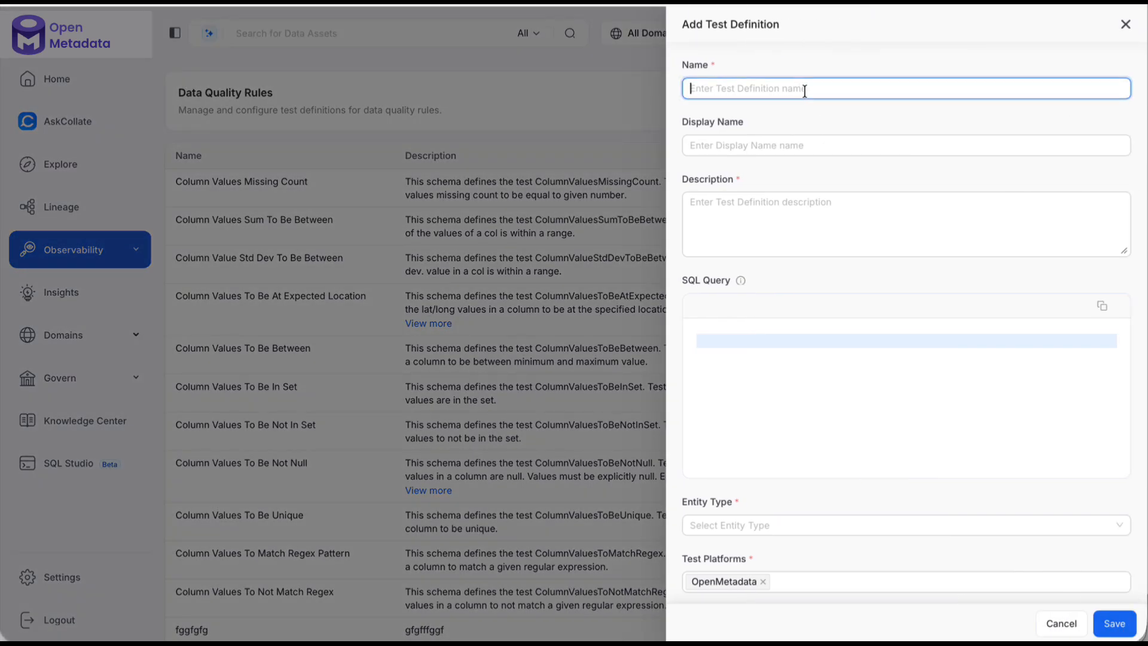
{"action": "type", "text": "MyNewTestDefinition"}
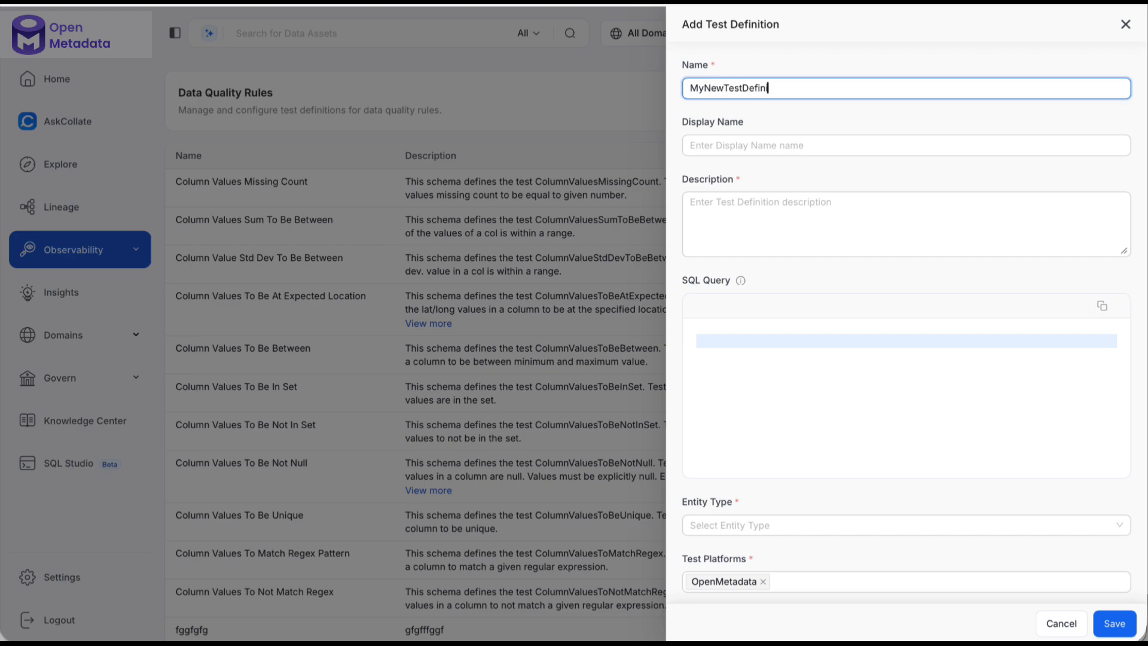
{"action": "key", "text": "Tab"}
{"action": "key", "text": "Tab"}
{"action": "type", "text": "D"}
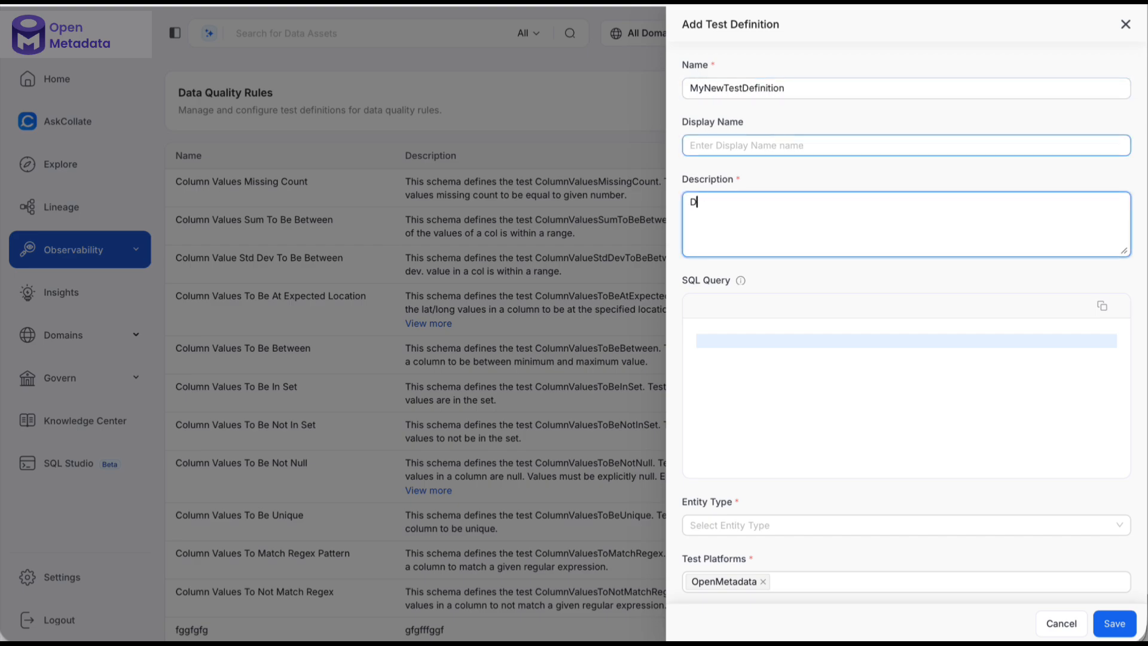
{"action": "type", "text": "escription"}
Write the first line of the definition's SQL query as SELECT {{ column_name }} AS col
{"action": "scroll", "coordinate": [709, 204], "scroll_direction": "down", "scroll_amount": 2}
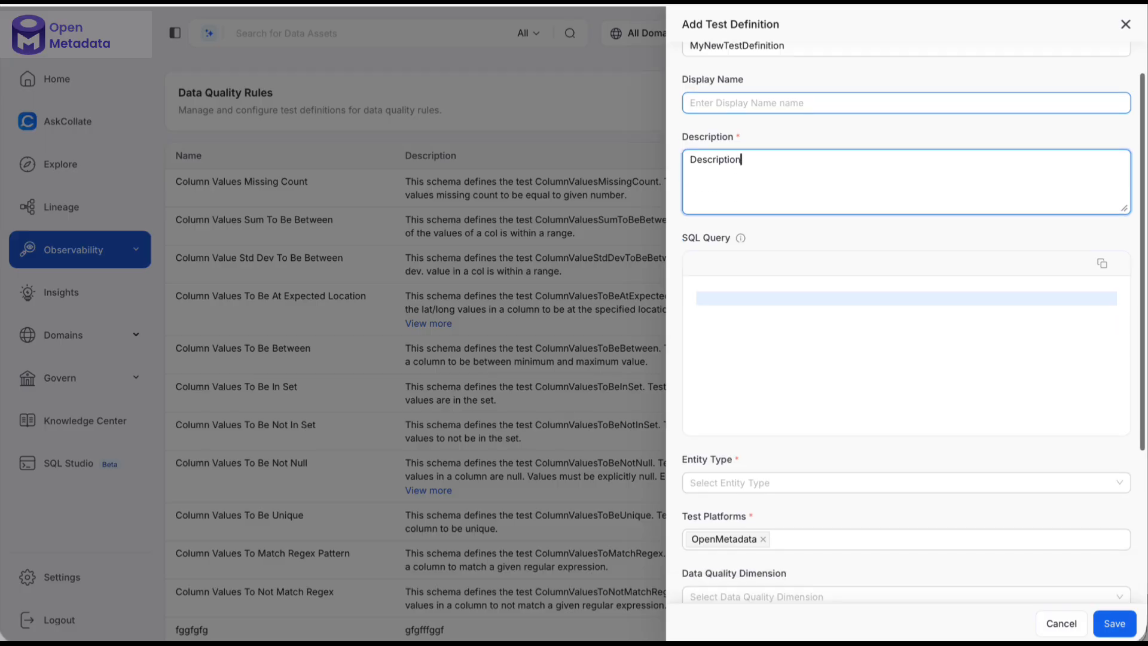
{"action": "left_click", "coordinate": [709, 204]}
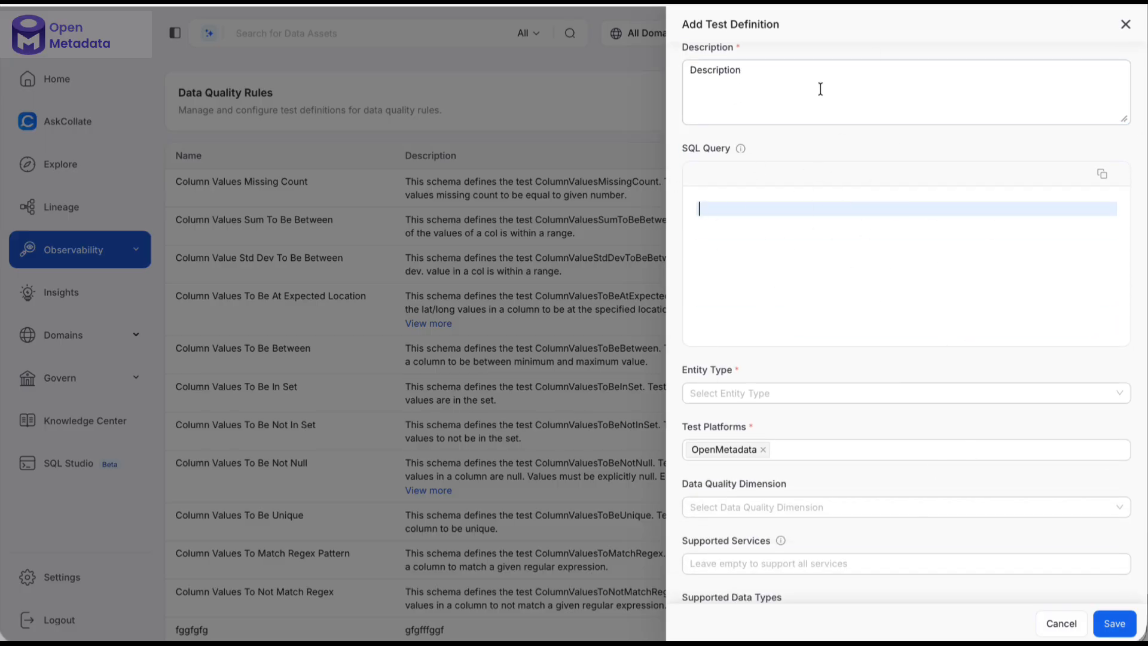
{"action": "type", "text": "SELECT {}"}
{"action": "key", "text": "Right"}
{"action": "key", "text": "Right"}
{"action": "key", "text": "Right"}
{"action": "type", "text": "column_name"}
{"action": "key", "text": "Right"}
{"action": "key", "text": "Right"}
{"action": "key", "text": "alt+shift+Left"}
{"action": "key", "text": "alt+shift+Left"}
{"action": "key", "text": "alt+shift+Left"}
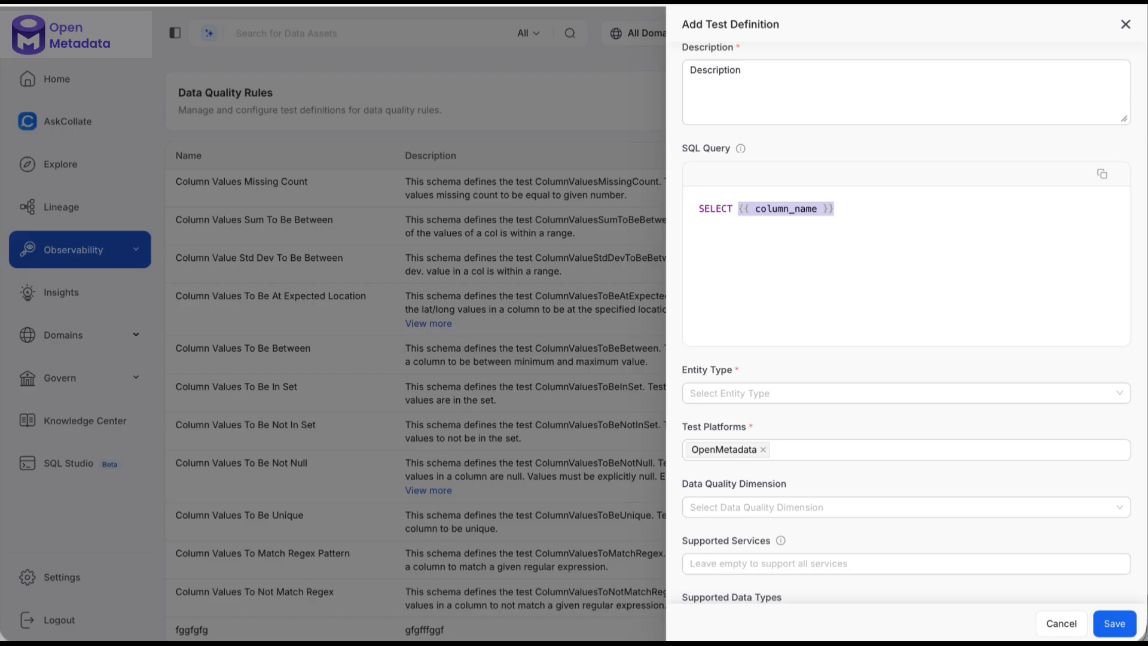
{"action": "key", "text": "End"}
{"action": "type", "text": "AS col"}
Complete the SQL query with the lines FROM {{ table_name }} and WHERE col > {{ myArg }}
{"action": "key", "text": "Return"}
{"action": "type", "text": "FROM {{ table_name"}
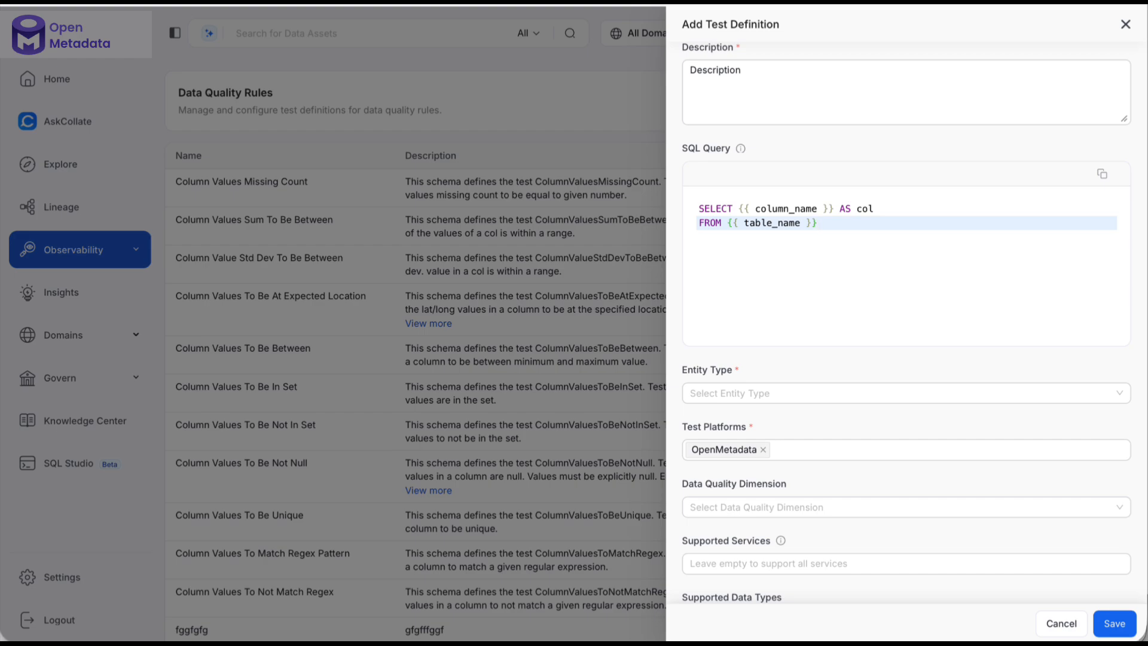
{"action": "key", "text": "Return"}
{"action": "type", "text": "WHERE col > {{ "}
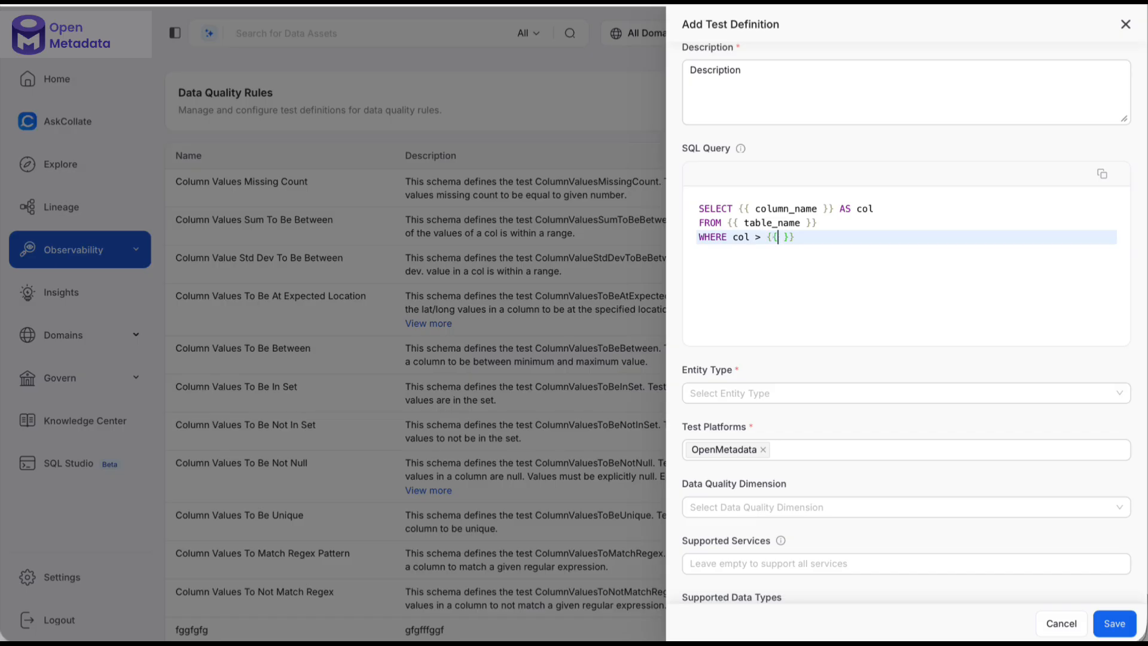
{"action": "type", "text": "arg"}
{"action": "key", "text": "BackSpace"}
{"action": "key", "text": "BackSpace"}
{"action": "key", "text": "BackSpace"}
{"action": "type", "text": "myArg"}
Set the test definition's entity type to COLUMN and its data quality dimension to Consistency
{"action": "scroll", "coordinate": [884, 258], "scroll_direction": "down", "scroll_amount": 2}
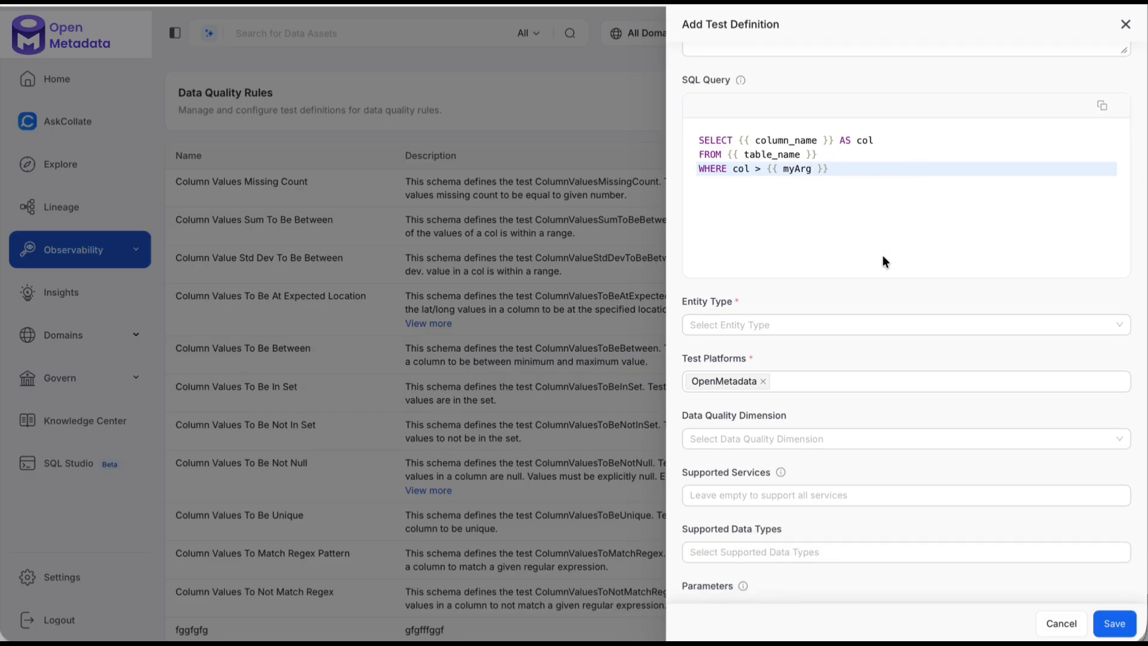
{"action": "scroll", "coordinate": [882, 256], "scroll_direction": "down", "scroll_amount": 2}
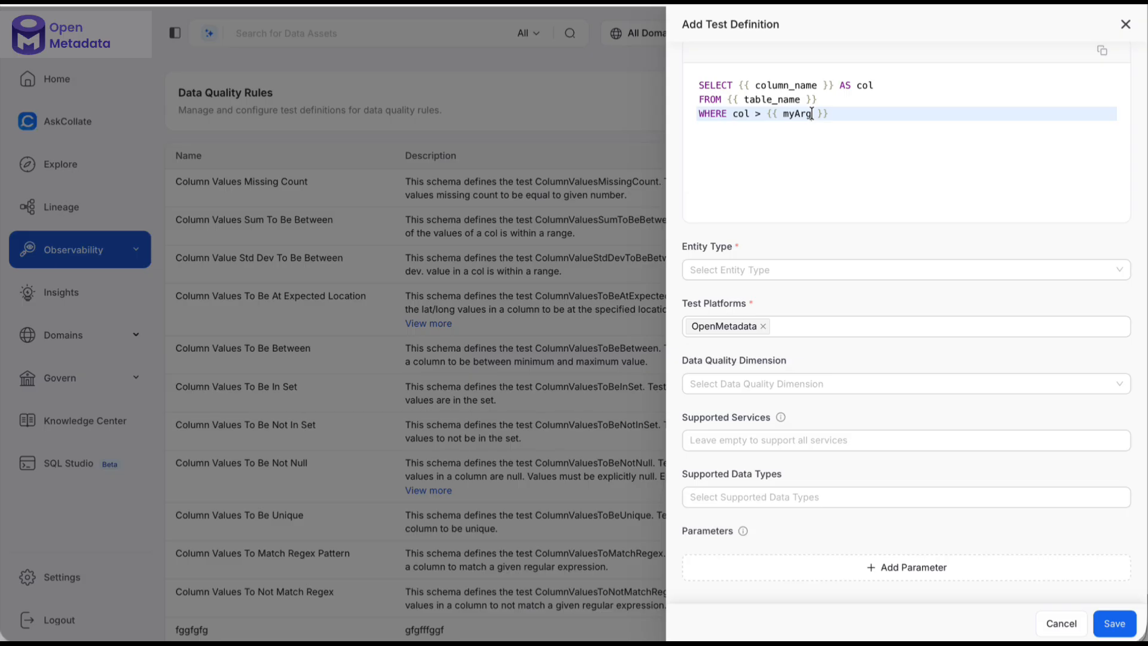
{"action": "left_click", "coordinate": [780, 268]}
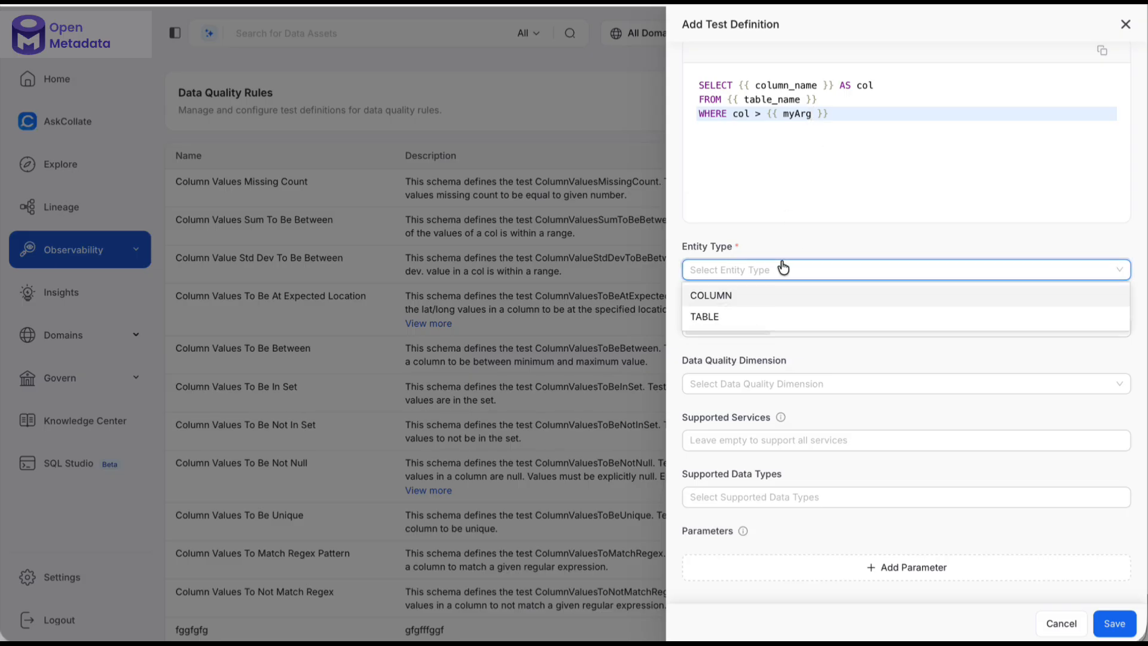
{"action": "left_click", "coordinate": [768, 296]}
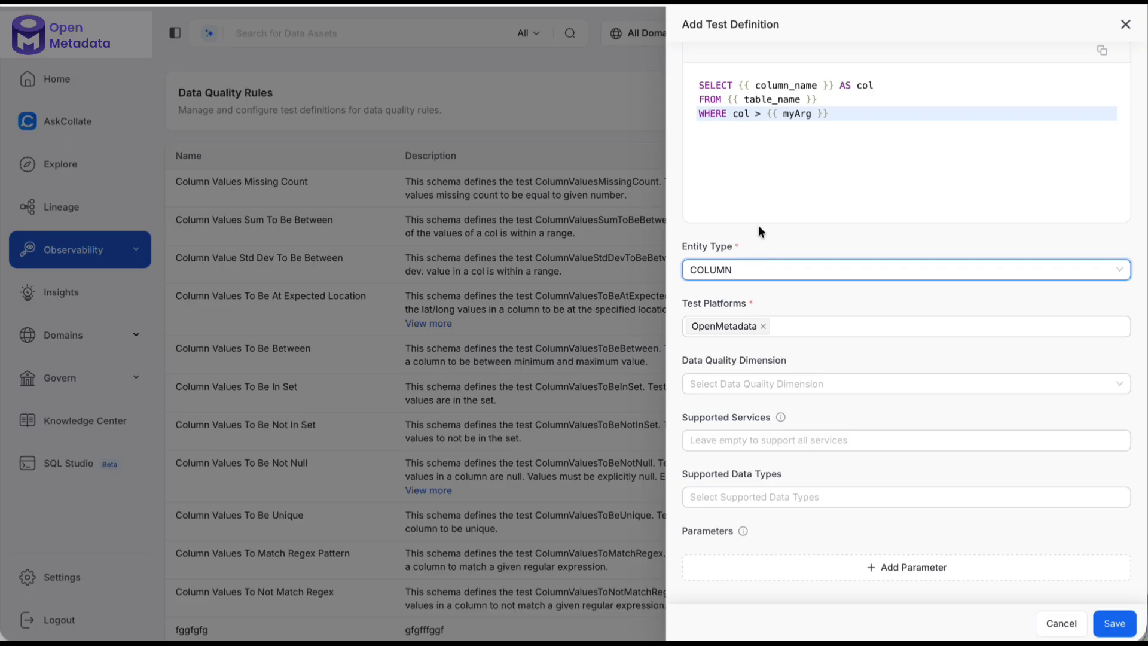
{"action": "scroll", "coordinate": [810, 363], "scroll_direction": "down", "scroll_amount": 1}
{"action": "left_click", "coordinate": [753, 376]}
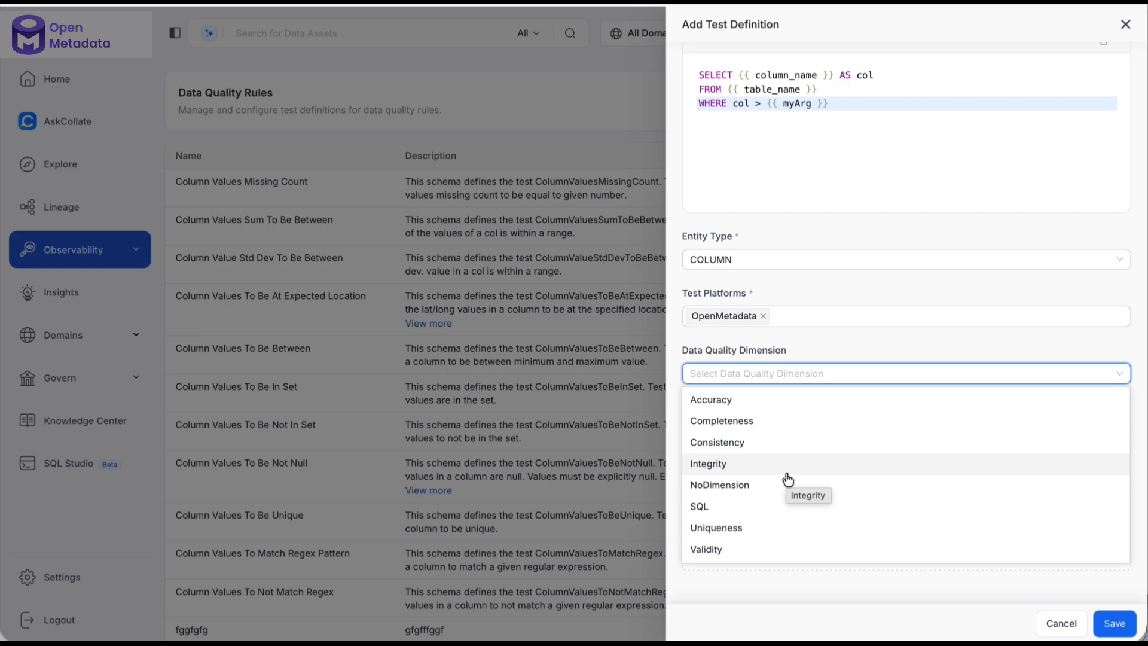
{"action": "left_click", "coordinate": [774, 443]}
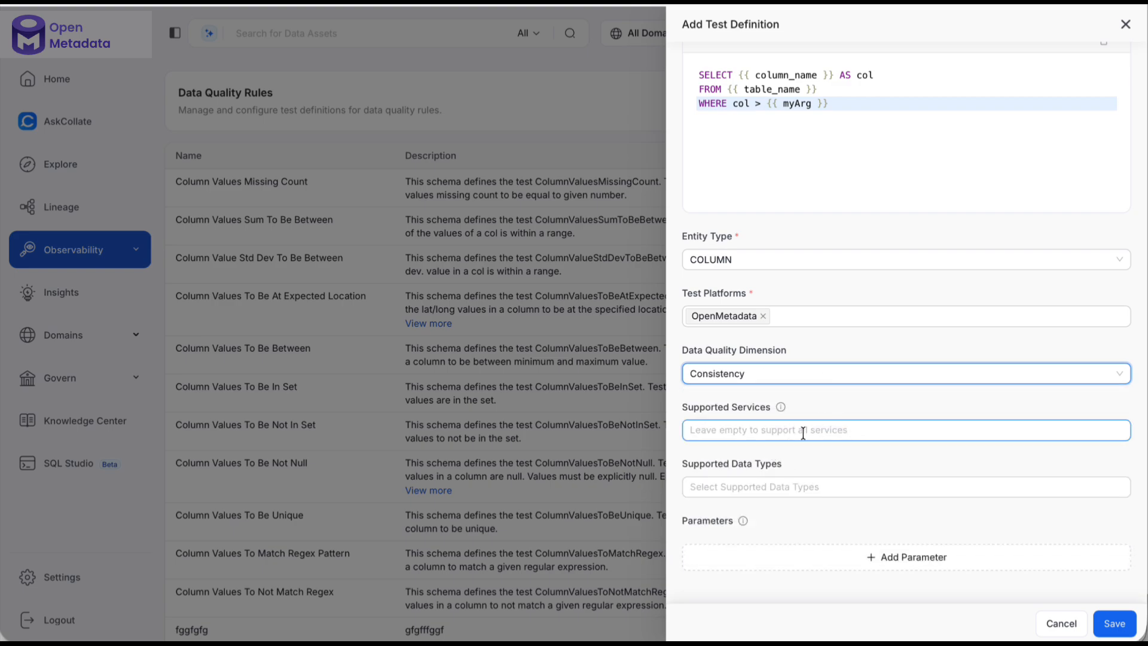
Limit the test definition's supported services to Redshift
{"action": "left_click", "coordinate": [771, 431]}
{"action": "scroll", "coordinate": [859, 575], "scroll_direction": "down", "scroll_amount": 1}
{"action": "scroll", "coordinate": [859, 575], "scroll_direction": "up", "scroll_amount": 1}
{"action": "scroll", "coordinate": [859, 575], "scroll_direction": "down", "scroll_amount": 1}
{"action": "scroll", "coordinate": [859, 575], "scroll_direction": "up", "scroll_amount": 1}
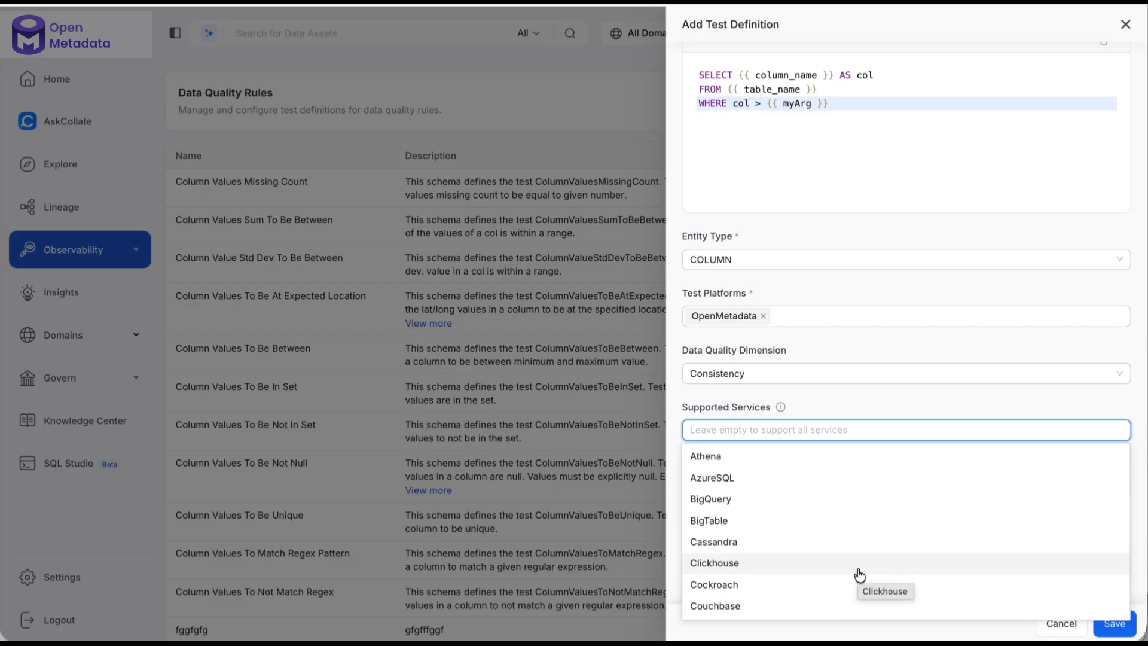
{"action": "type", "text": "red"}
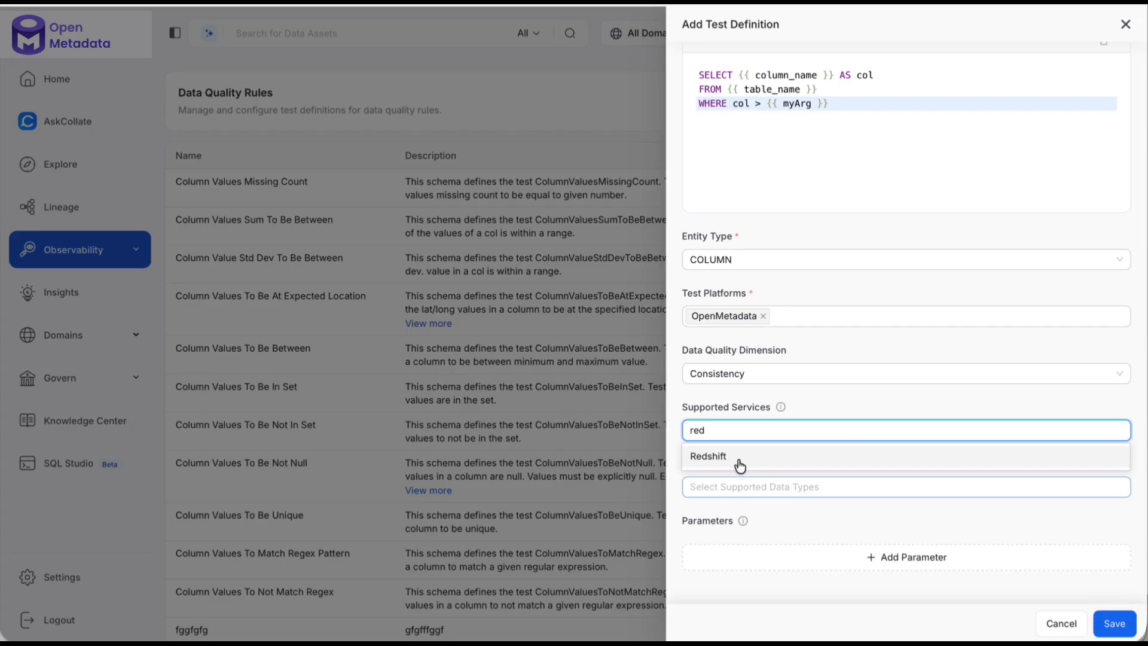
{"action": "left_click", "coordinate": [738, 458]}
{"action": "left_click", "coordinate": [834, 415]}
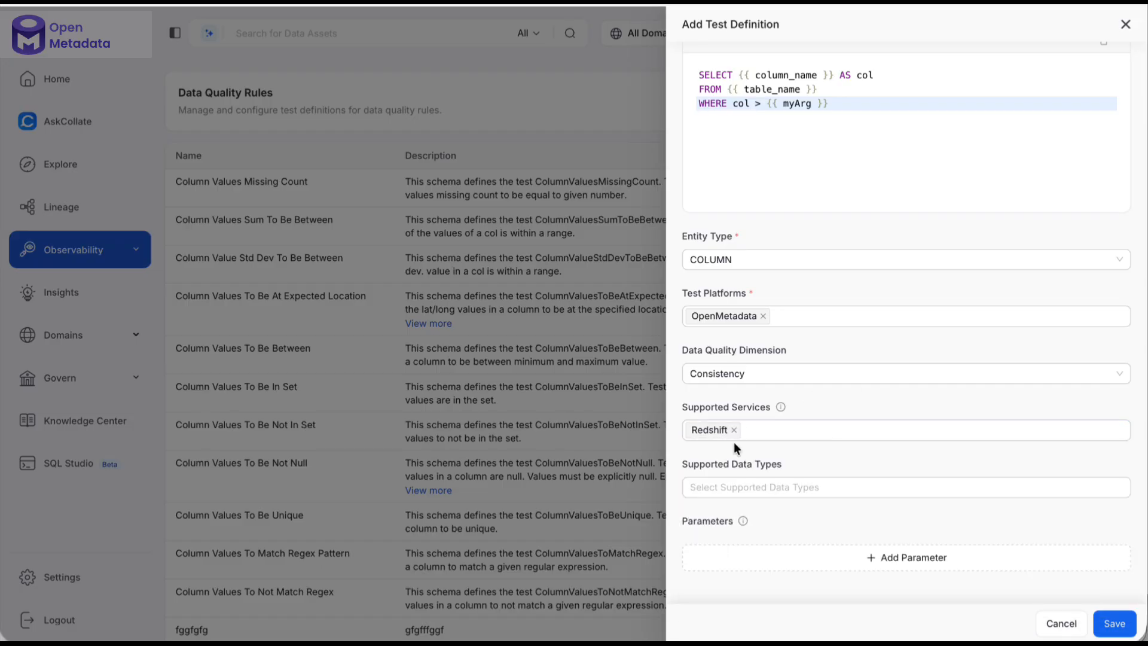
Set the test definition's supported data types to INT, BIGINT, FLOAT and NUMERIC
{"action": "left_click", "coordinate": [738, 489]}
{"action": "type", "text": "inte"}
{"action": "key", "text": "BackSpace"}
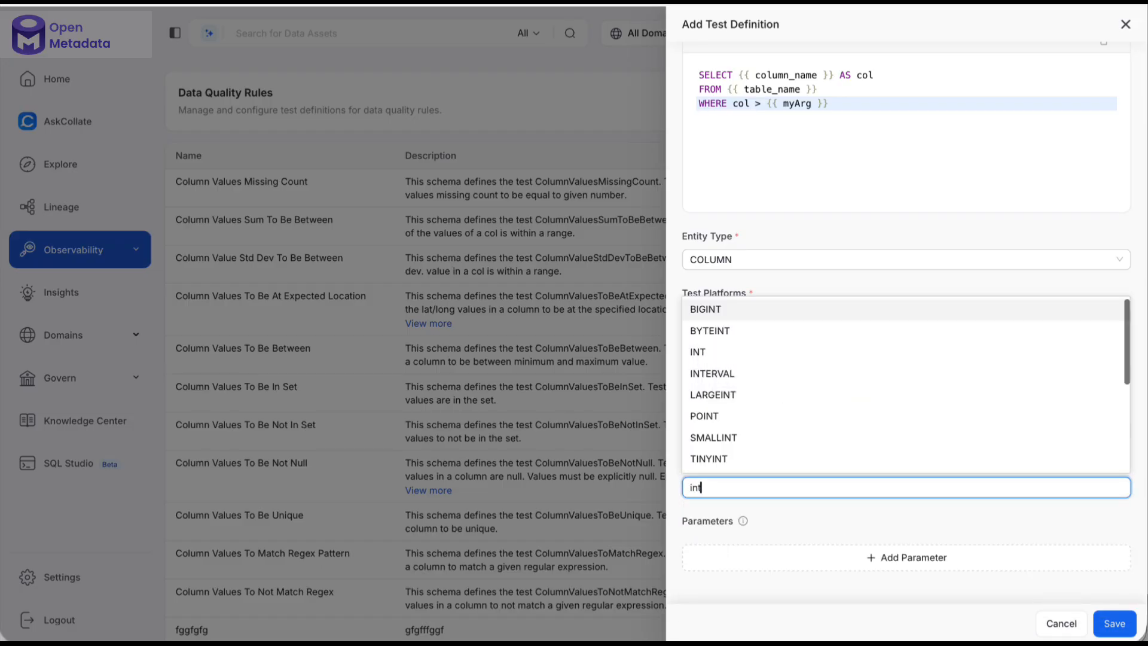
{"action": "left_click", "coordinate": [735, 351]}
{"action": "type", "text": "big"}
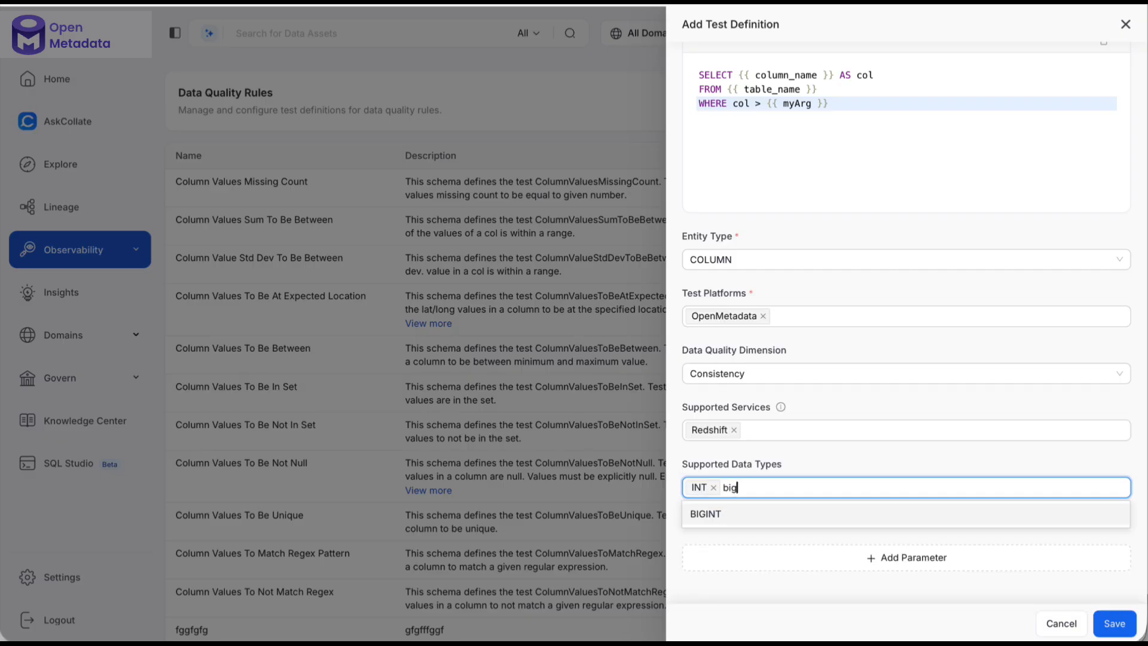
{"action": "left_click", "coordinate": [727, 515]}
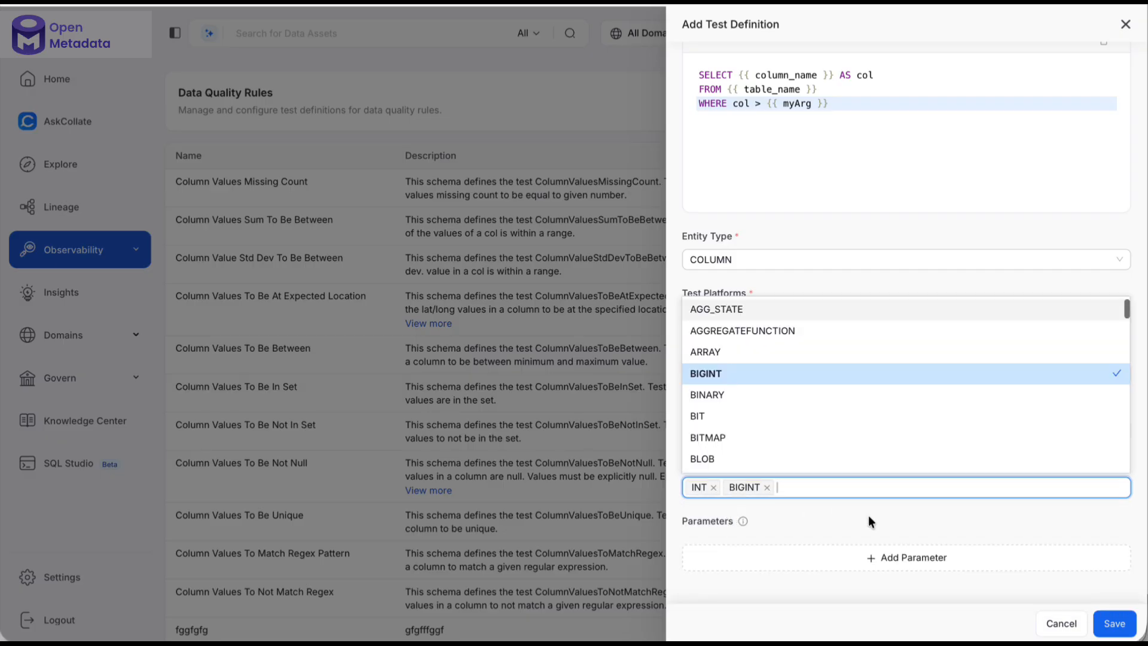
{"action": "type", "text": "flo"}
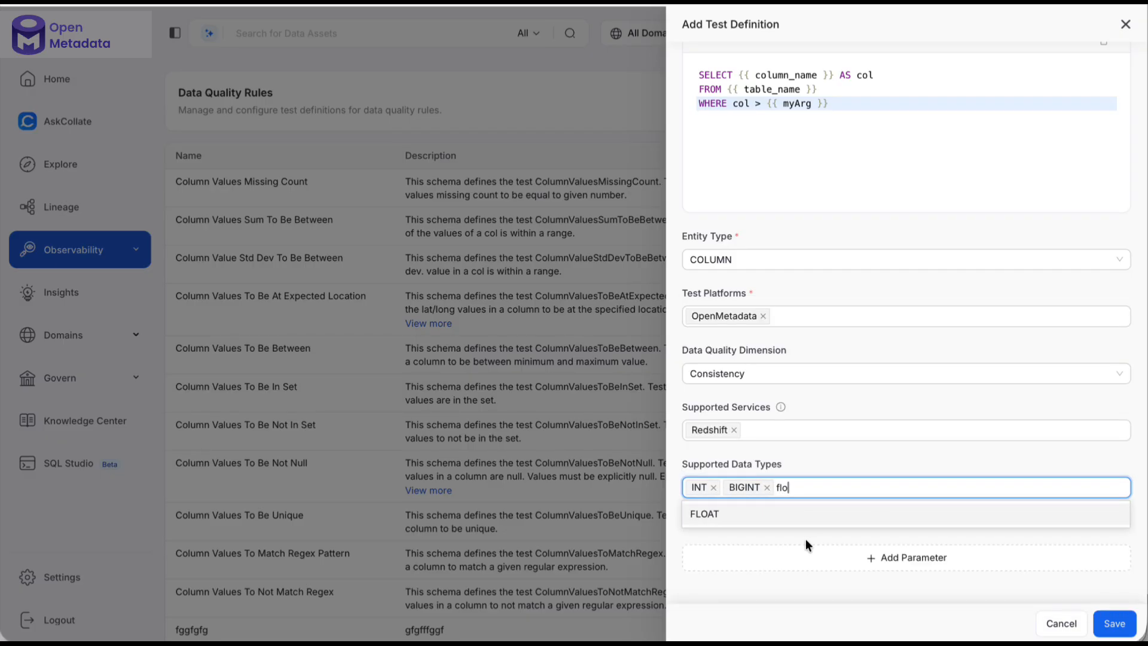
{"action": "left_click", "coordinate": [773, 514]}
{"action": "type", "text": "nume"}
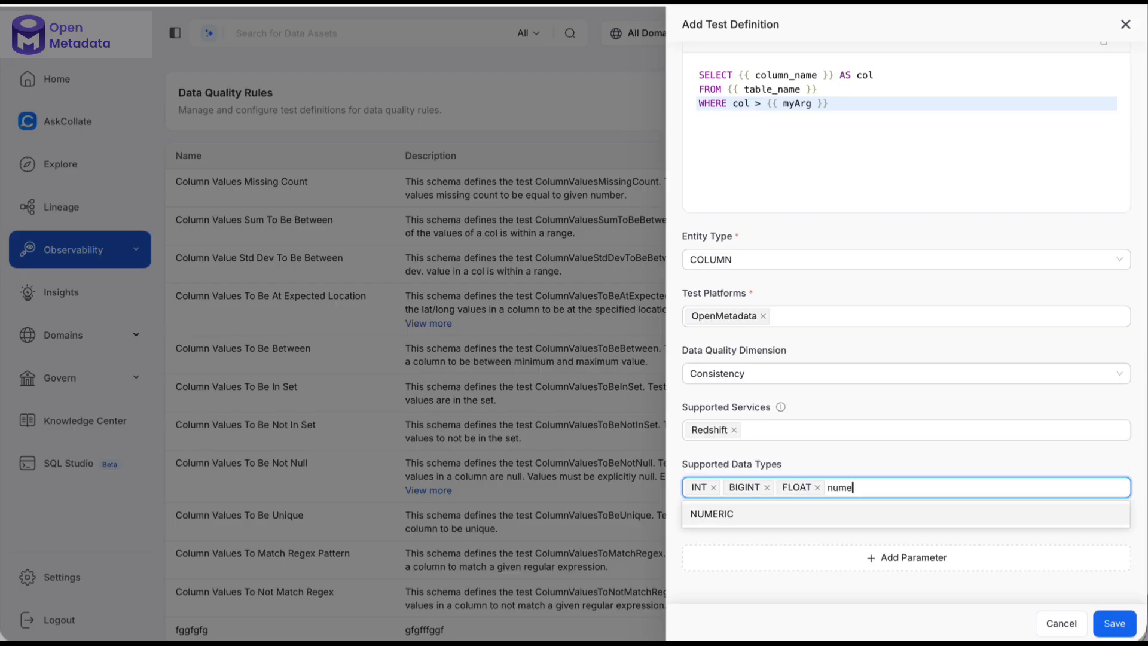
{"action": "key", "text": "Return"}
{"action": "left_click", "coordinate": [794, 516]}
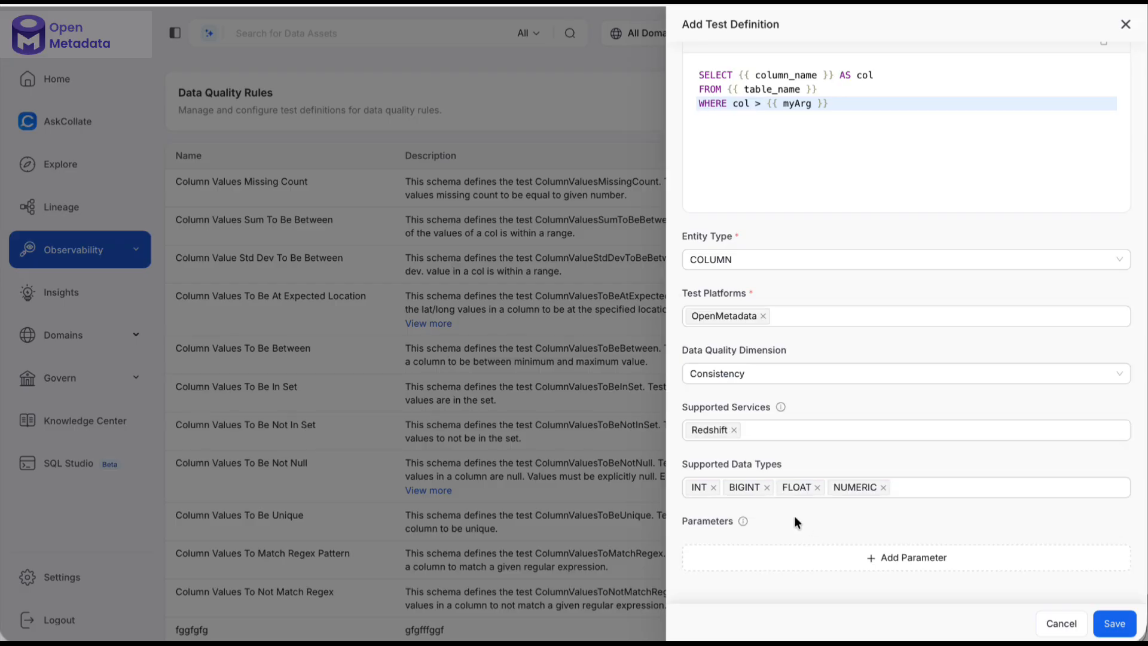
Add a parameter named myArg, matching the SQL query's argument, with the display name My Arg
{"action": "scroll", "coordinate": [866, 277], "scroll_direction": "up", "scroll_amount": 3}
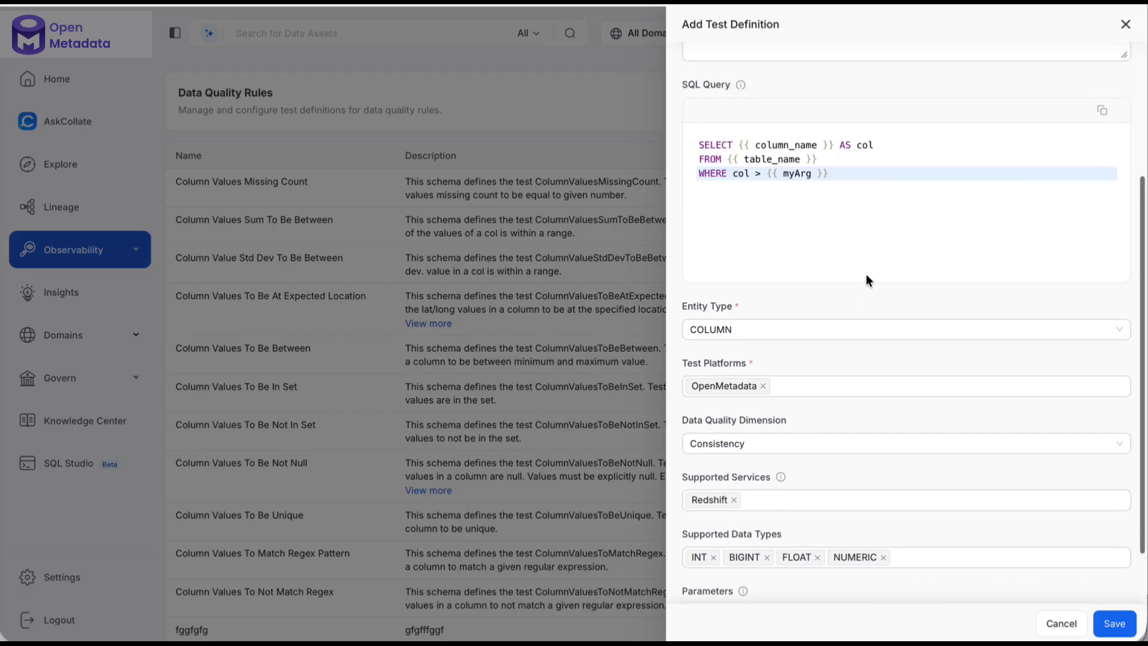
{"action": "scroll", "coordinate": [862, 585], "scroll_direction": "down", "scroll_amount": 3}
{"action": "left_click", "coordinate": [902, 559]}
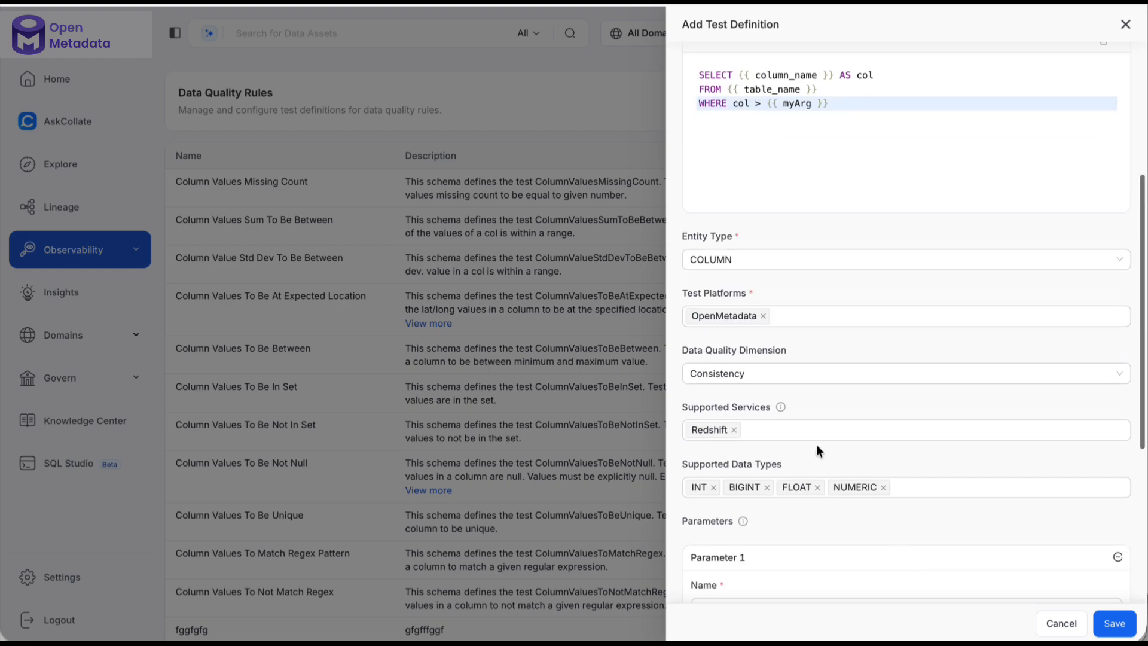
{"action": "scroll", "coordinate": [825, 454], "scroll_direction": "down", "scroll_amount": 2}
{"action": "scroll", "coordinate": [812, 442], "scroll_direction": "up", "scroll_amount": 2}
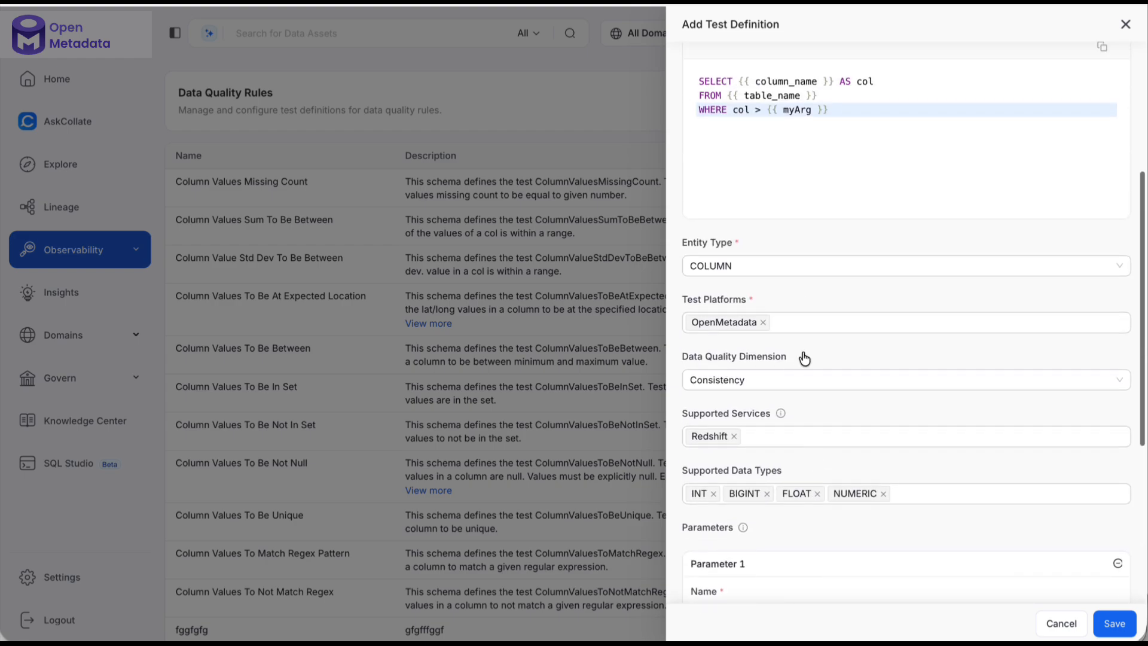
{"action": "double_click", "coordinate": [799, 109]}
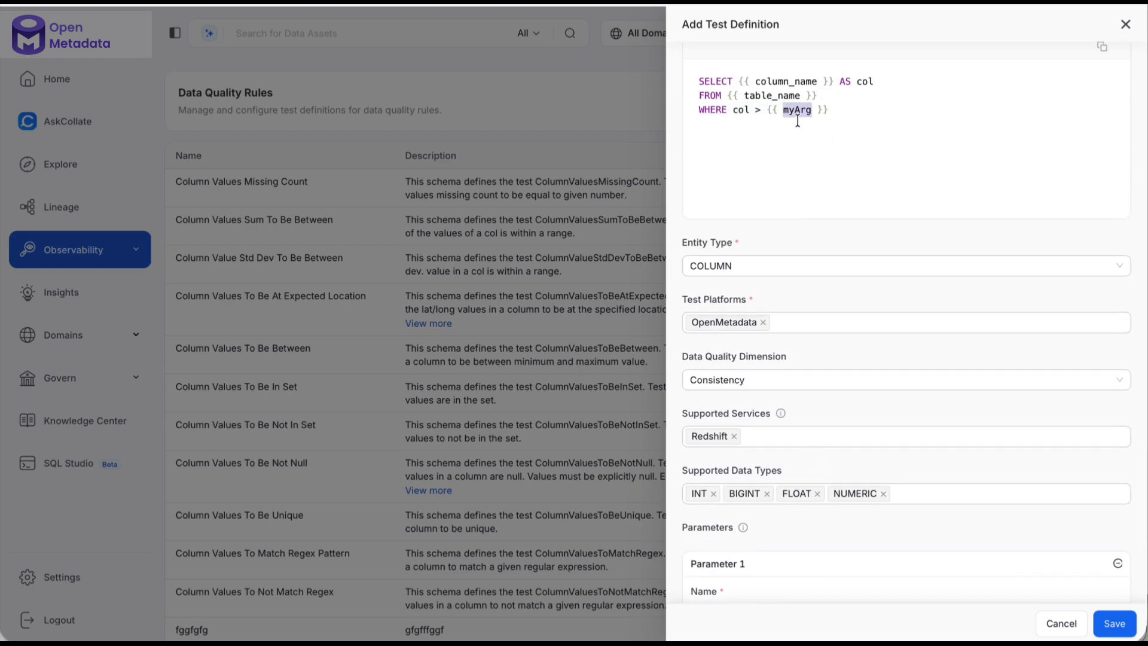
{"action": "scroll", "coordinate": [810, 224], "scroll_direction": "down", "scroll_amount": 1}
{"action": "scroll", "coordinate": [750, 163], "scroll_direction": "down", "scroll_amount": 4}
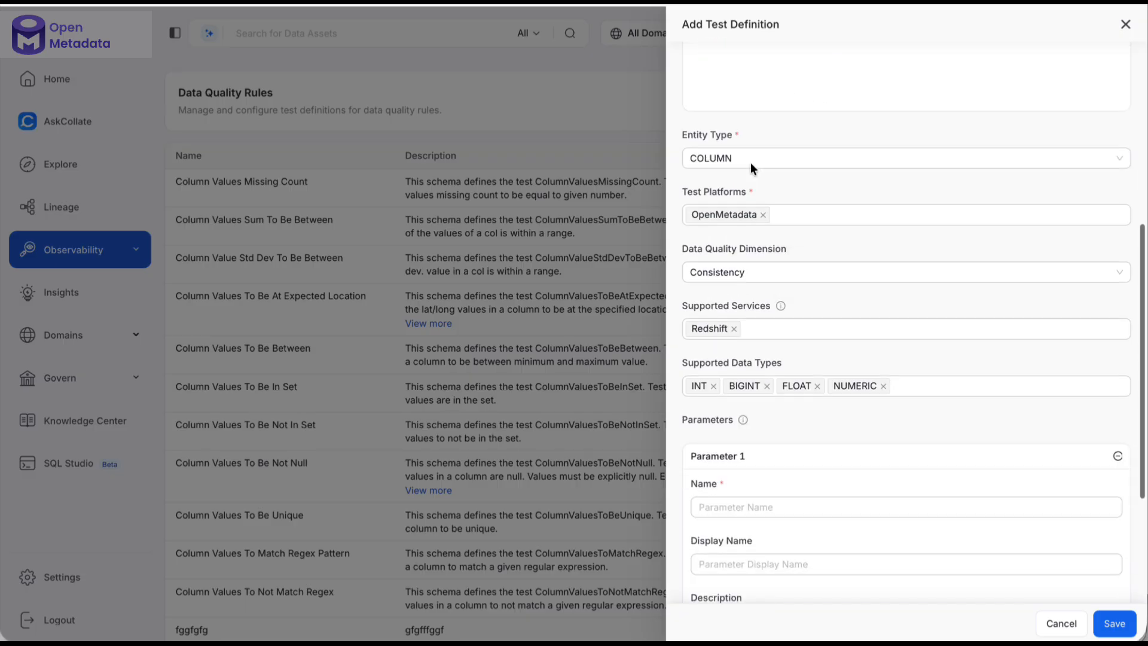
{"action": "left_click", "coordinate": [733, 371]}
{"action": "type", "text": "myArg"}
{"action": "left_click", "coordinate": [733, 426]}
{"action": "type", "text": "M"}
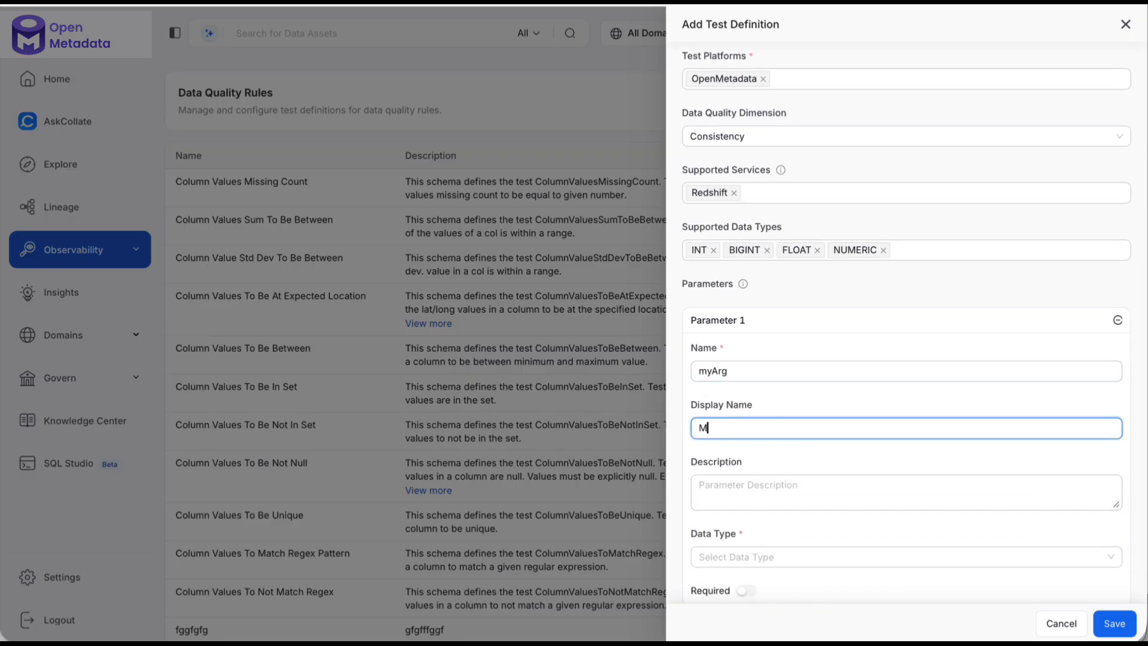
{"action": "type", "text": "y Arg"}
Set the myArg parameter's data type to INT and make it required
{"action": "scroll", "coordinate": [906, 419], "scroll_direction": "down", "scroll_amount": 1}
{"action": "left_click", "coordinate": [741, 486]}
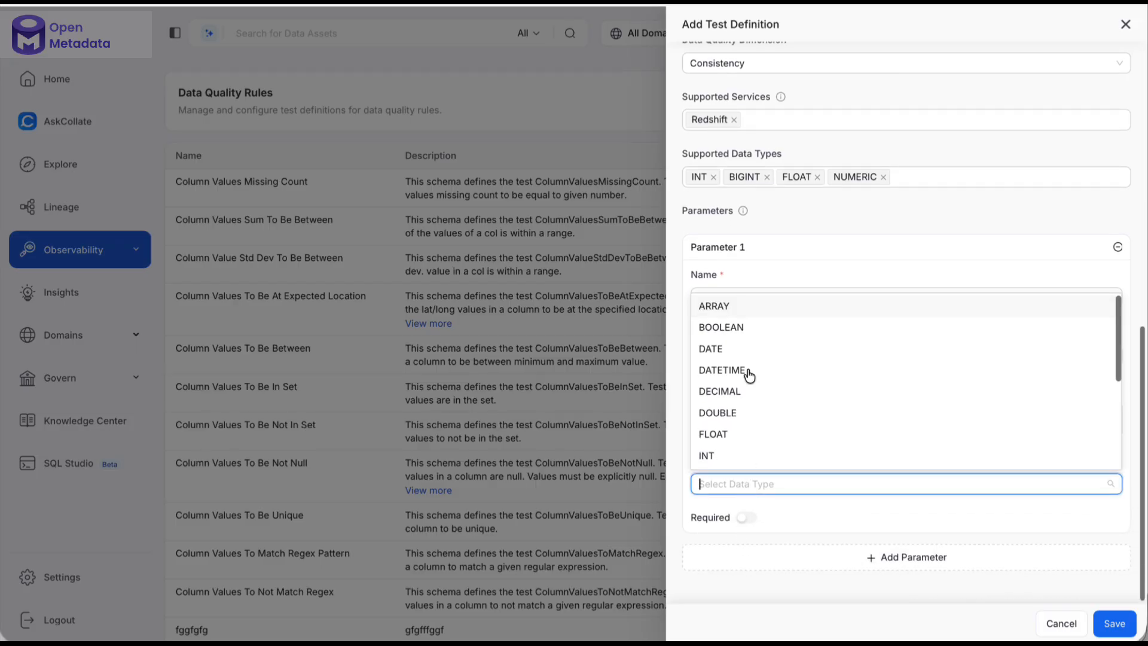
{"action": "left_click", "coordinate": [735, 459]}
{"action": "left_click", "coordinate": [751, 519]}
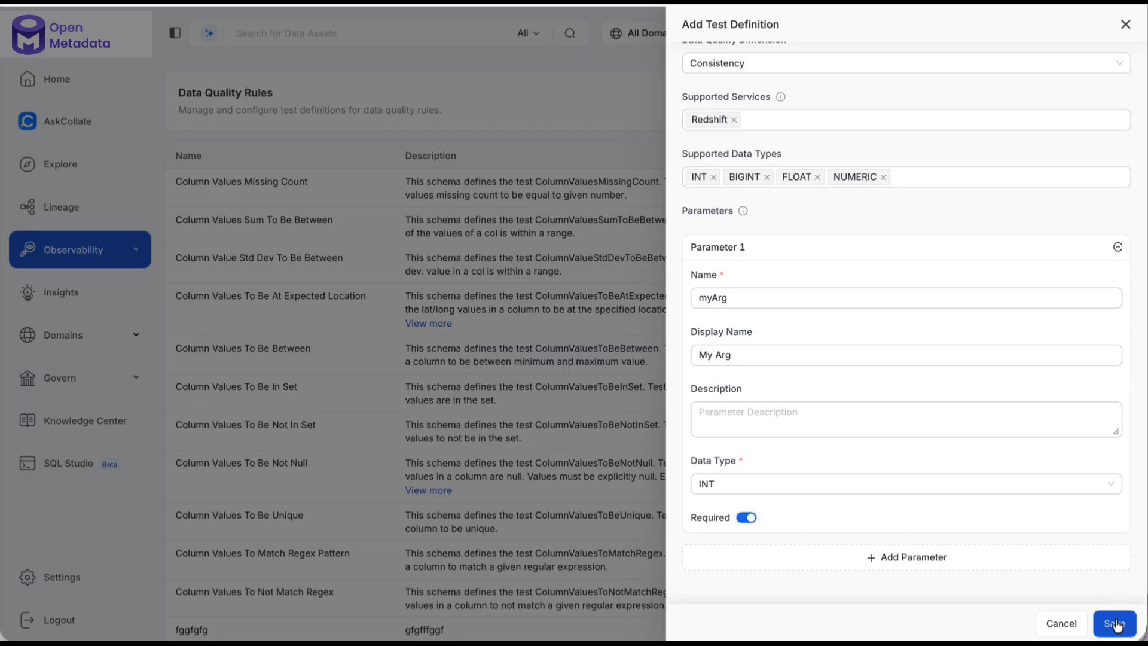
Check the test definition's name and parameter settings, and save the definition
{"action": "scroll", "coordinate": [926, 249], "scroll_direction": "up", "scroll_amount": 10}
{"action": "double_click", "coordinate": [768, 88]}
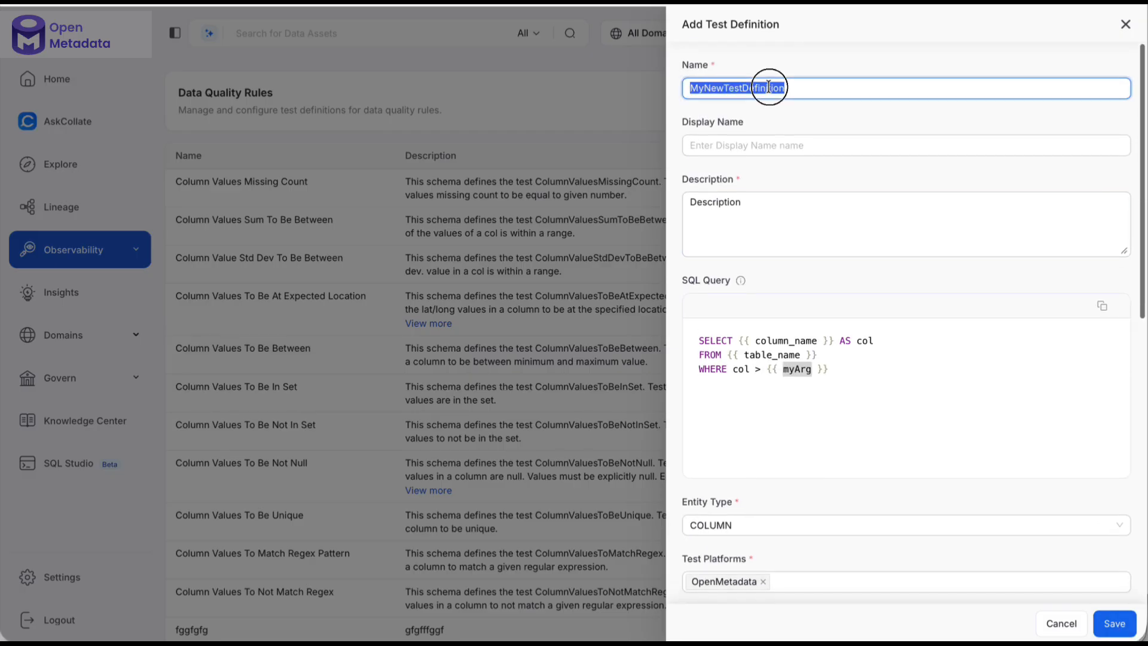
{"action": "left_click", "coordinate": [820, 91]}
{"action": "scroll", "coordinate": [817, 98], "scroll_direction": "down", "scroll_amount": 10}
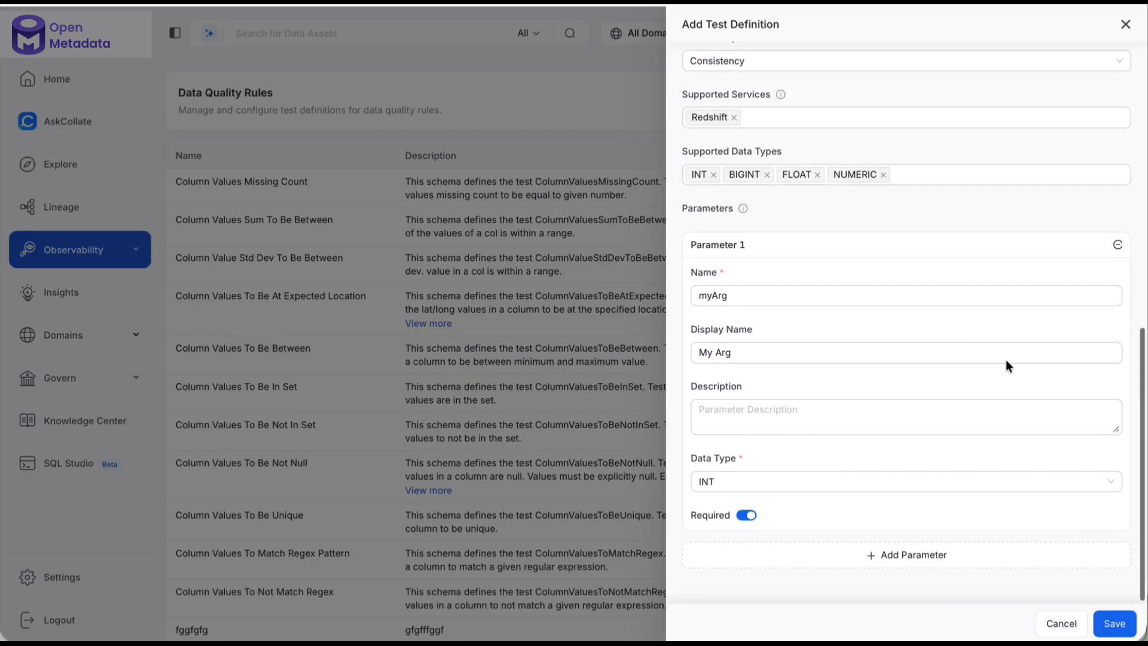
{"action": "left_click", "coordinate": [1113, 623]}
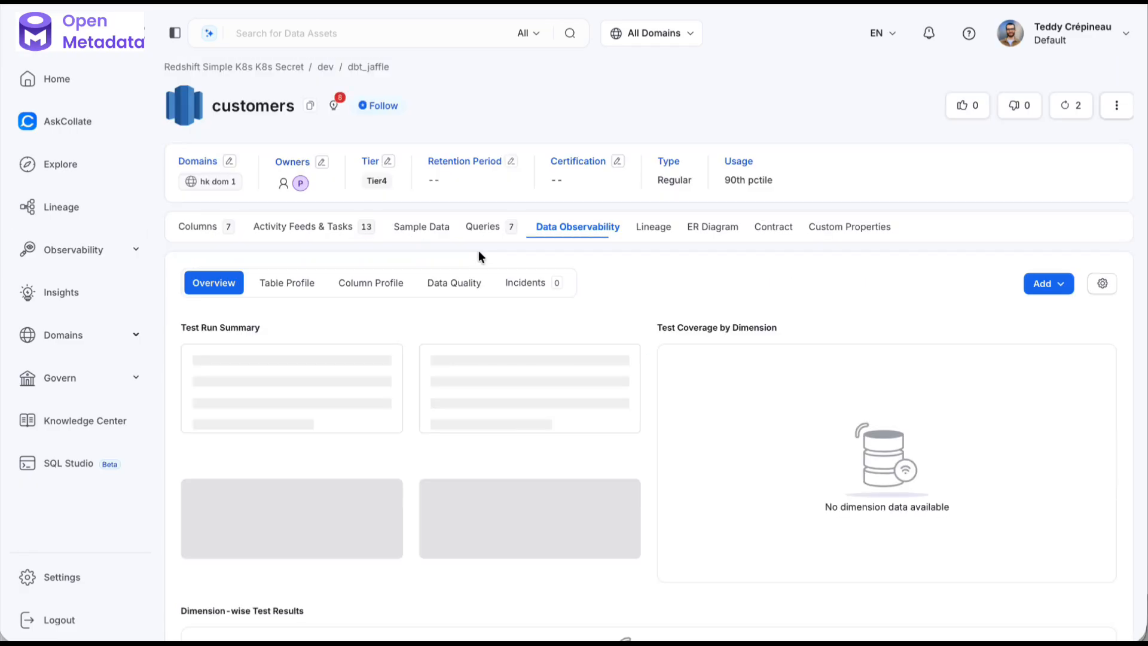
Examine the columns of the customers table and their data types
{"action": "left_click", "coordinate": [192, 232]}
{"action": "scroll", "coordinate": [264, 486], "scroll_direction": "down", "scroll_amount": 2}
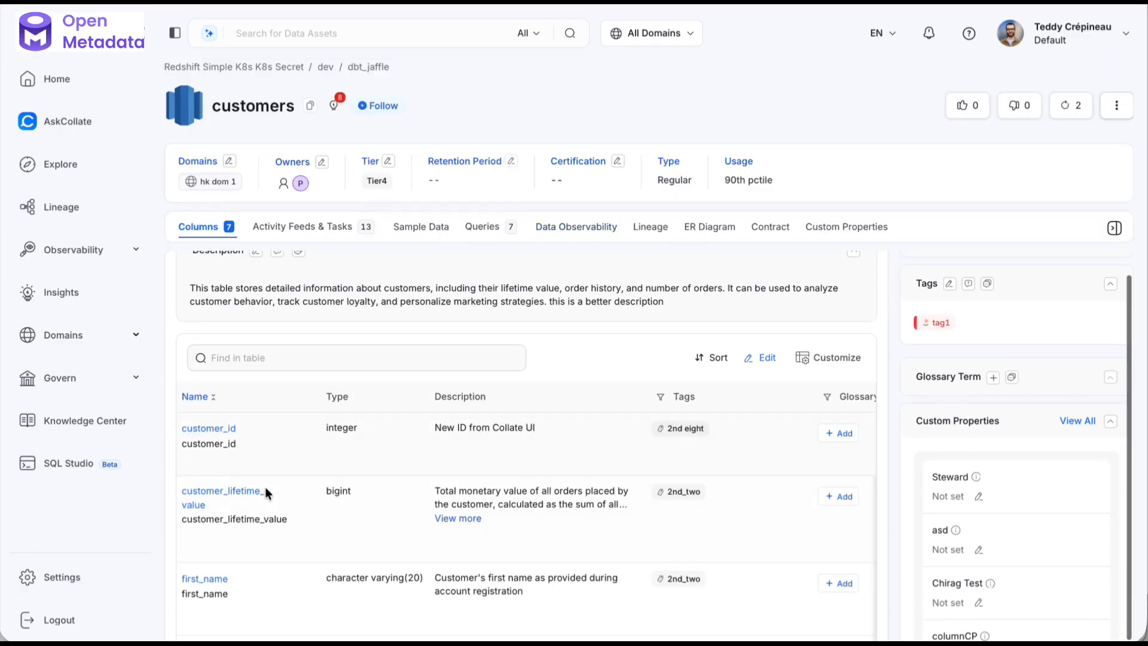
{"action": "scroll", "coordinate": [352, 503], "scroll_direction": "down", "scroll_amount": 3}
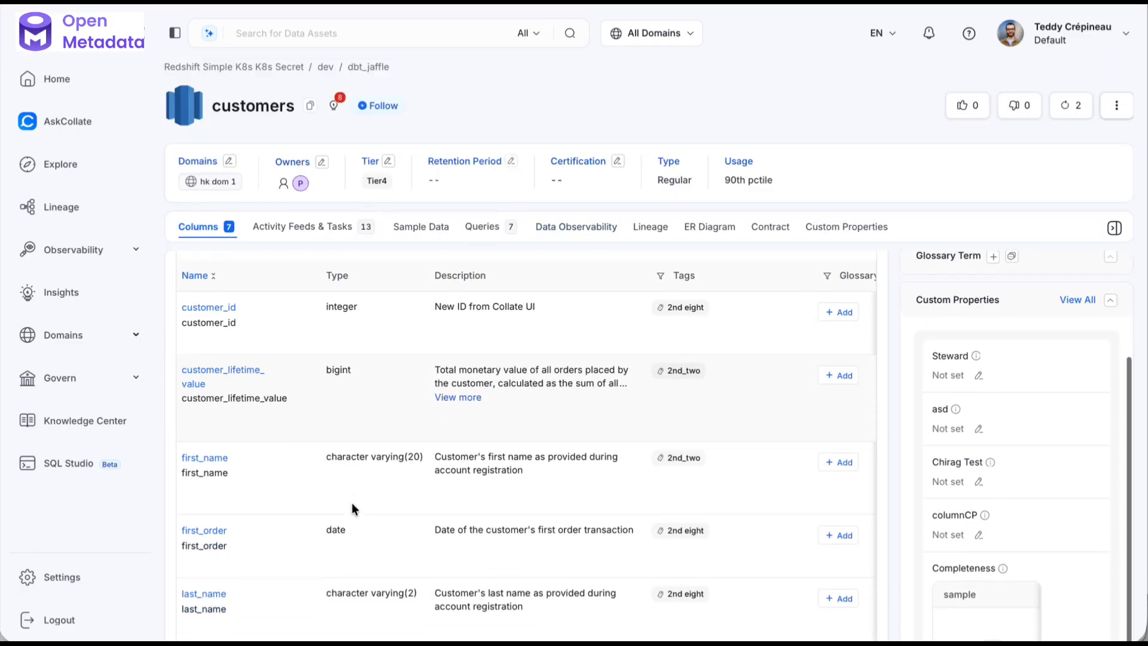
{"action": "scroll", "coordinate": [352, 503], "scroll_direction": "up", "scroll_amount": 2}
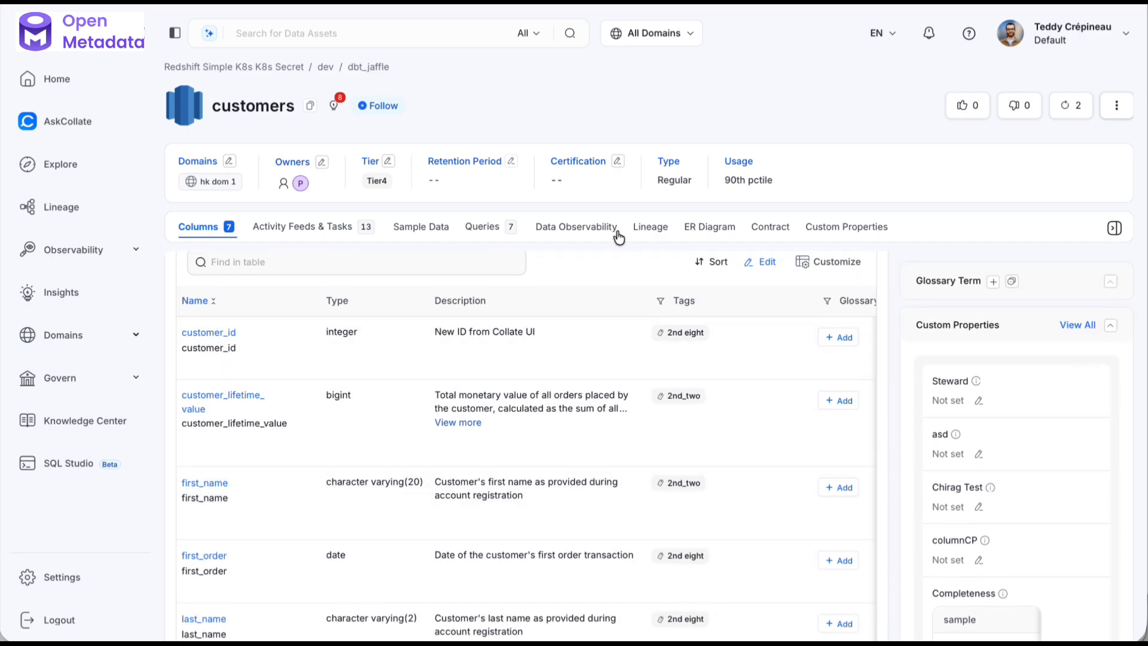
Start a new column-level test case for the customers table on the customer_lifetime_value column
{"action": "left_click", "coordinate": [604, 229]}
{"action": "left_click", "coordinate": [1038, 299]}
{"action": "left_click", "coordinate": [1023, 320]}
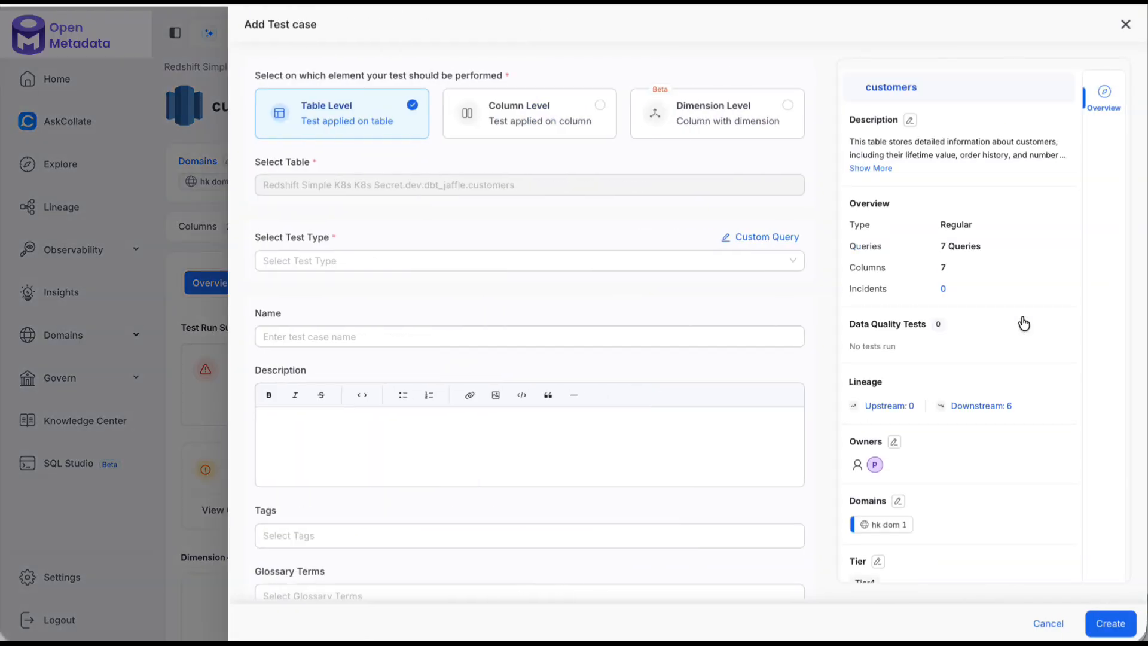
{"action": "left_click", "coordinate": [569, 121]}
{"action": "left_click", "coordinate": [367, 240]}
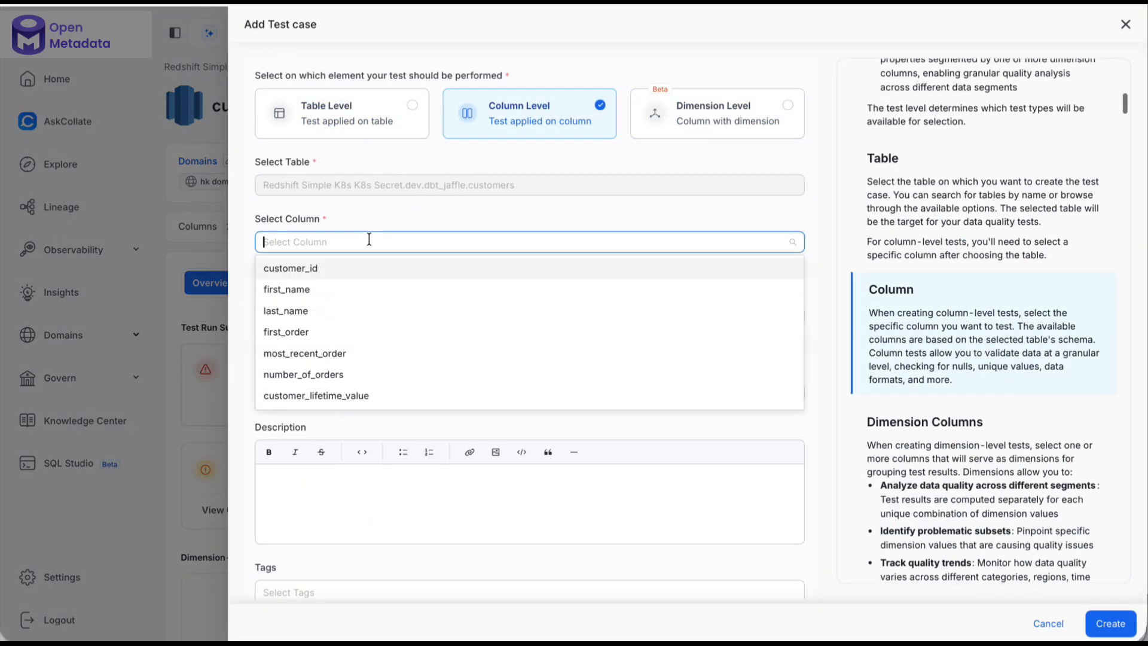
{"action": "left_click", "coordinate": [332, 396]}
Choose MyNewTestDefinition as the test type and set its My Arg parameter to 20
{"action": "left_click", "coordinate": [374, 319]}
{"action": "scroll", "coordinate": [414, 400], "scroll_direction": "down", "scroll_amount": 2}
{"action": "scroll", "coordinate": [414, 400], "scroll_direction": "down", "scroll_amount": 4}
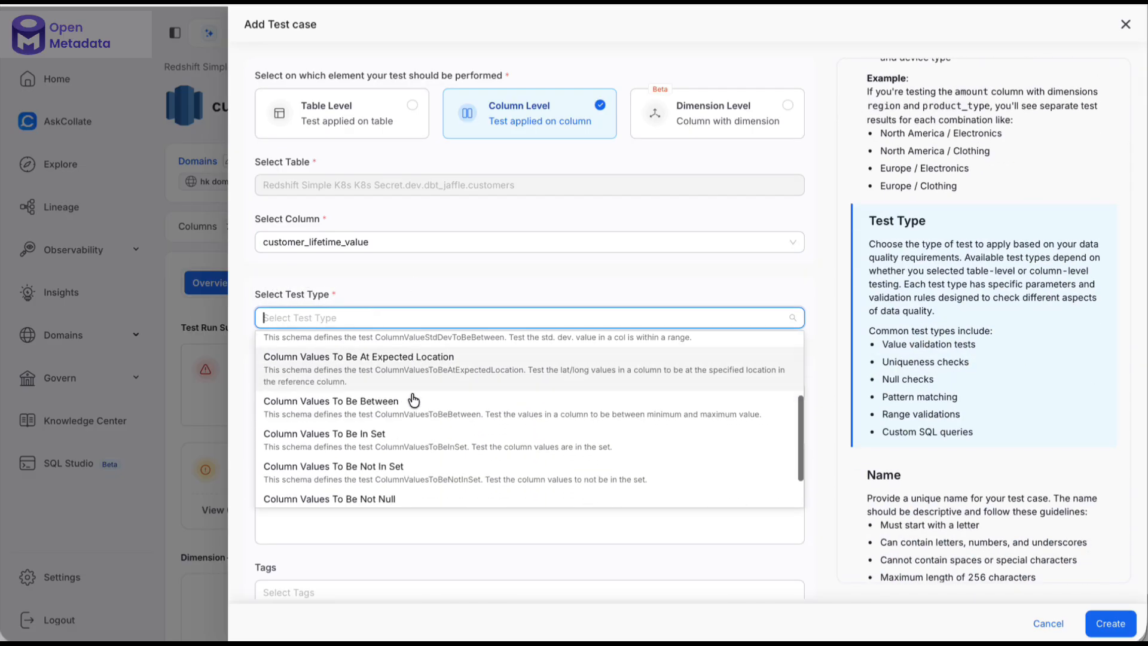
{"action": "scroll", "coordinate": [413, 400], "scroll_direction": "down", "scroll_amount": 1}
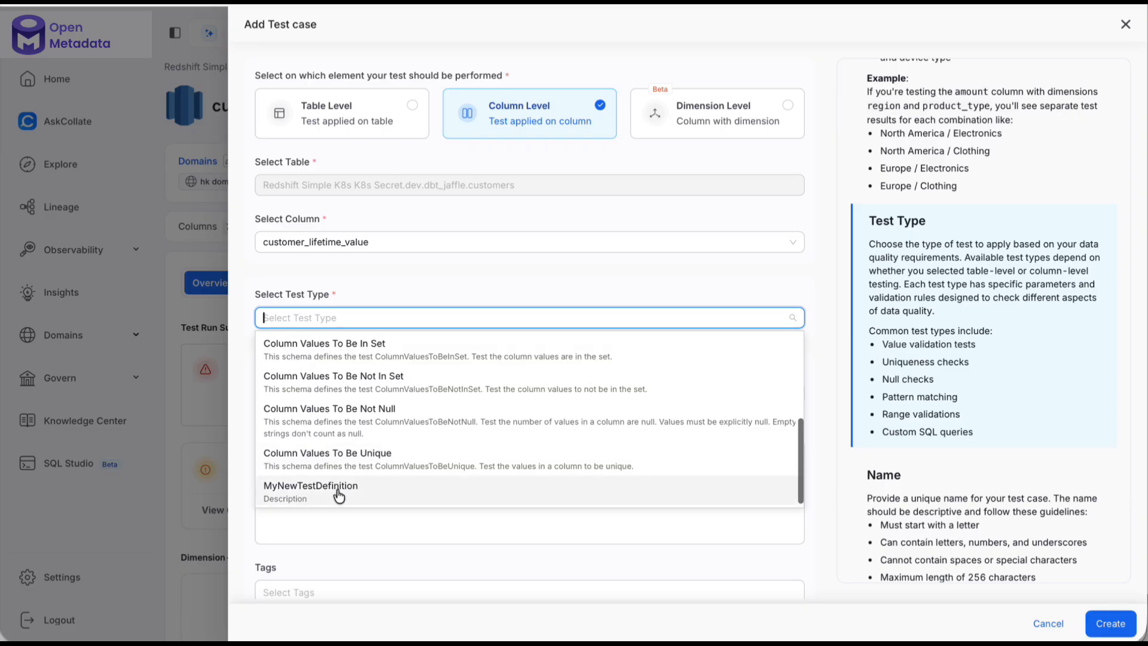
{"action": "left_click", "coordinate": [384, 494]}
{"action": "left_click", "coordinate": [329, 366]}
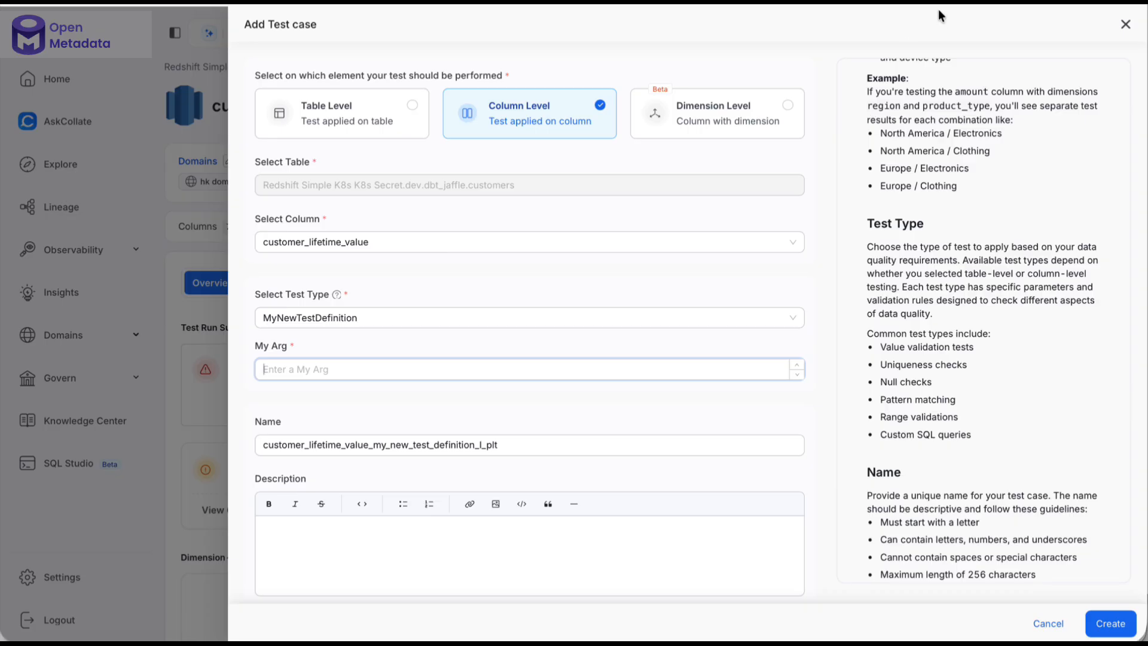
{"action": "type", "text": "20"}
Create the test case, keeping its pipeline scheduled every day at hour 0, minute 0
{"action": "scroll", "coordinate": [622, 378], "scroll_direction": "down", "scroll_amount": 5}
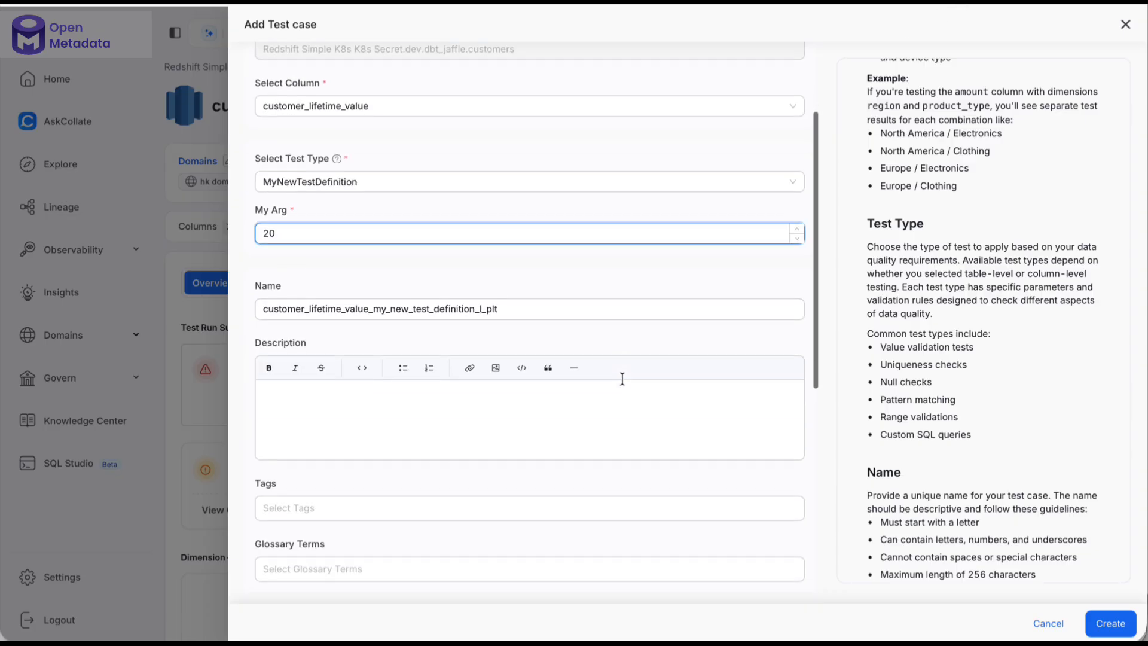
{"action": "scroll", "coordinate": [622, 377], "scroll_direction": "down", "scroll_amount": 3}
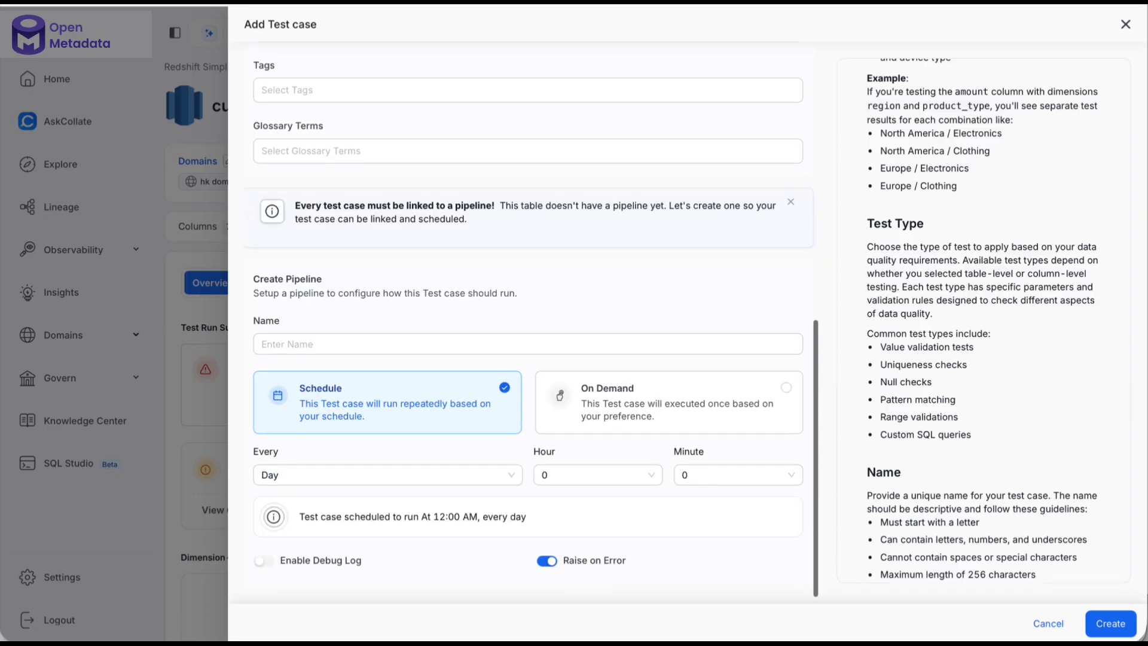
{"action": "left_click", "coordinate": [1112, 624]}
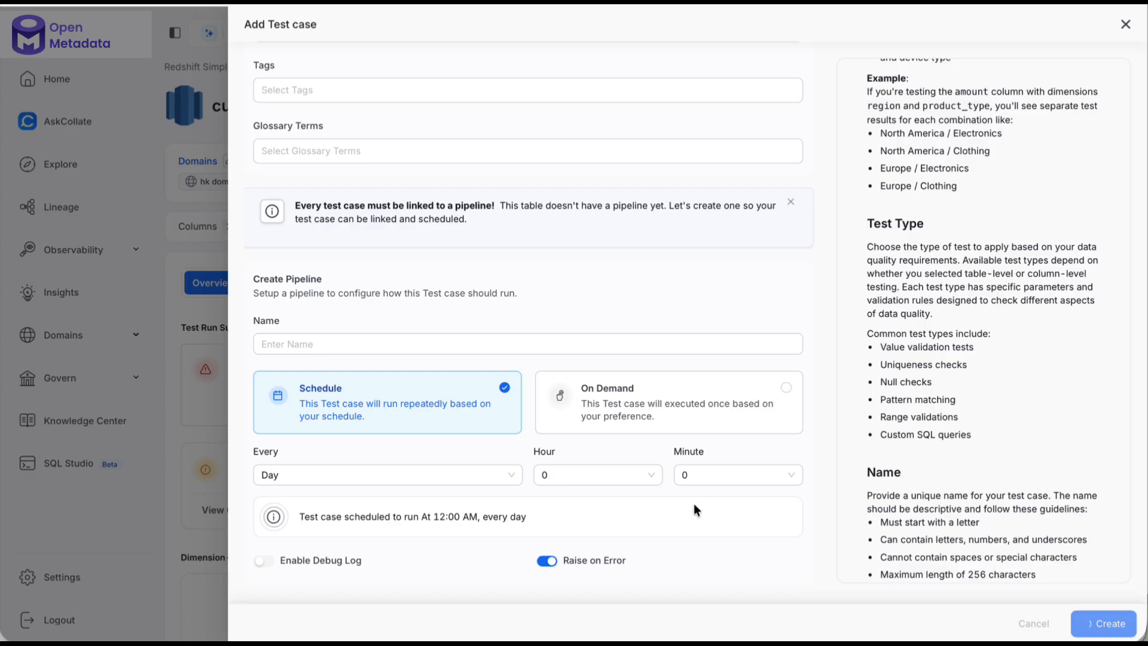
{"action": "left_click", "coordinate": [632, 341]}
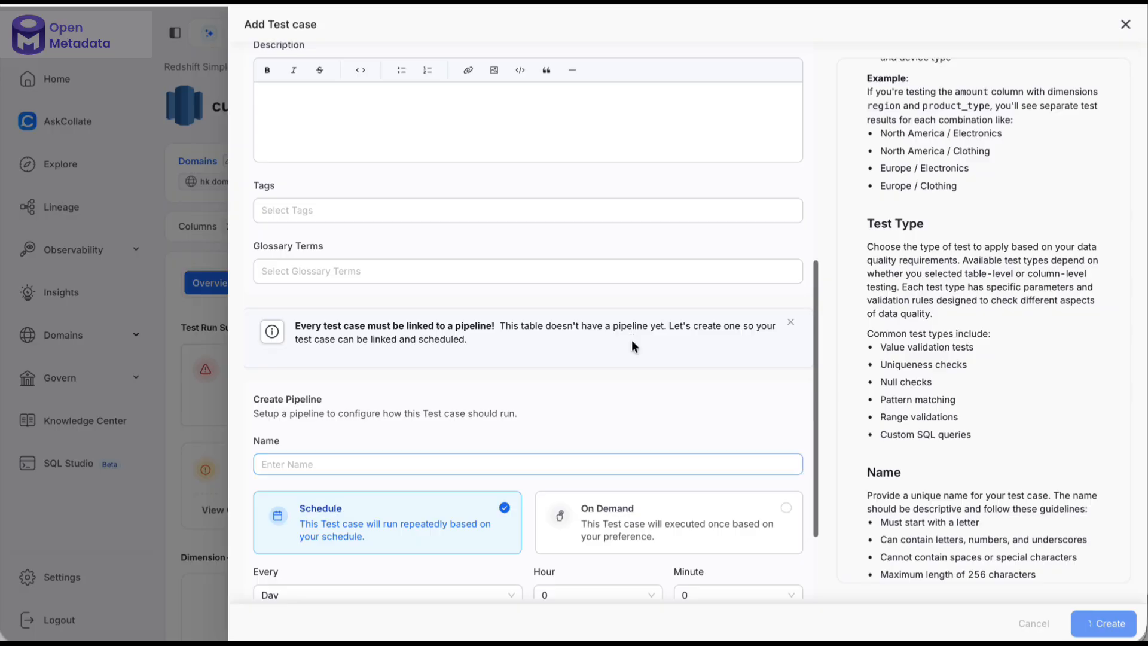
View the customers table's data quality test cases
{"action": "scroll", "coordinate": [632, 341], "scroll_direction": "down", "scroll_amount": 2}
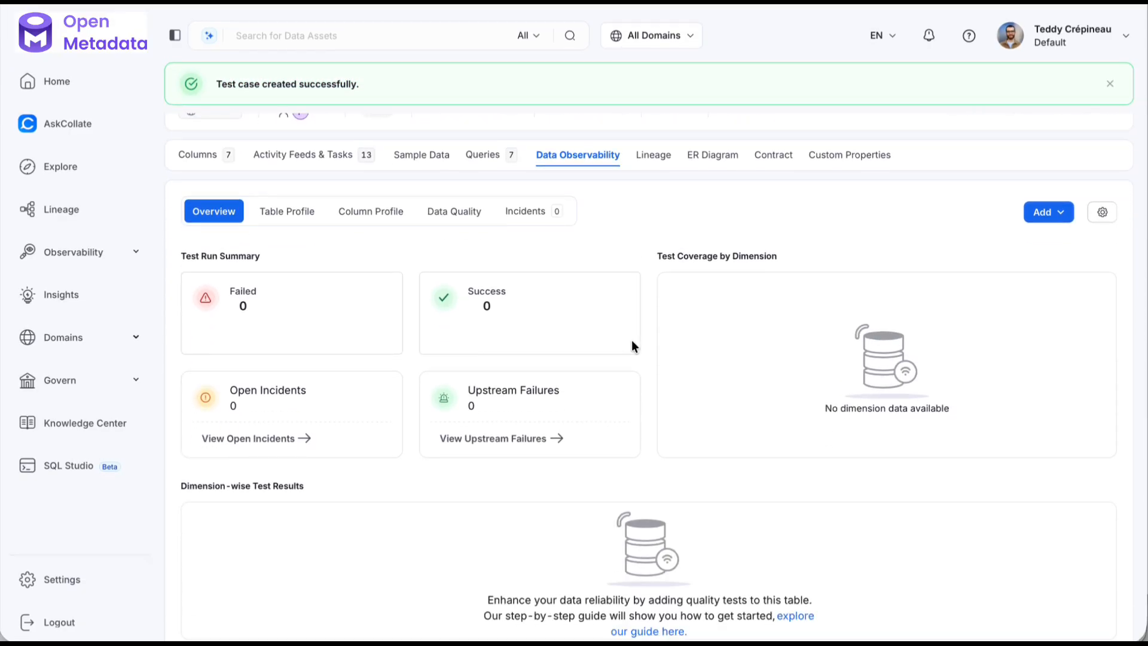
{"action": "left_click", "coordinate": [468, 216]}
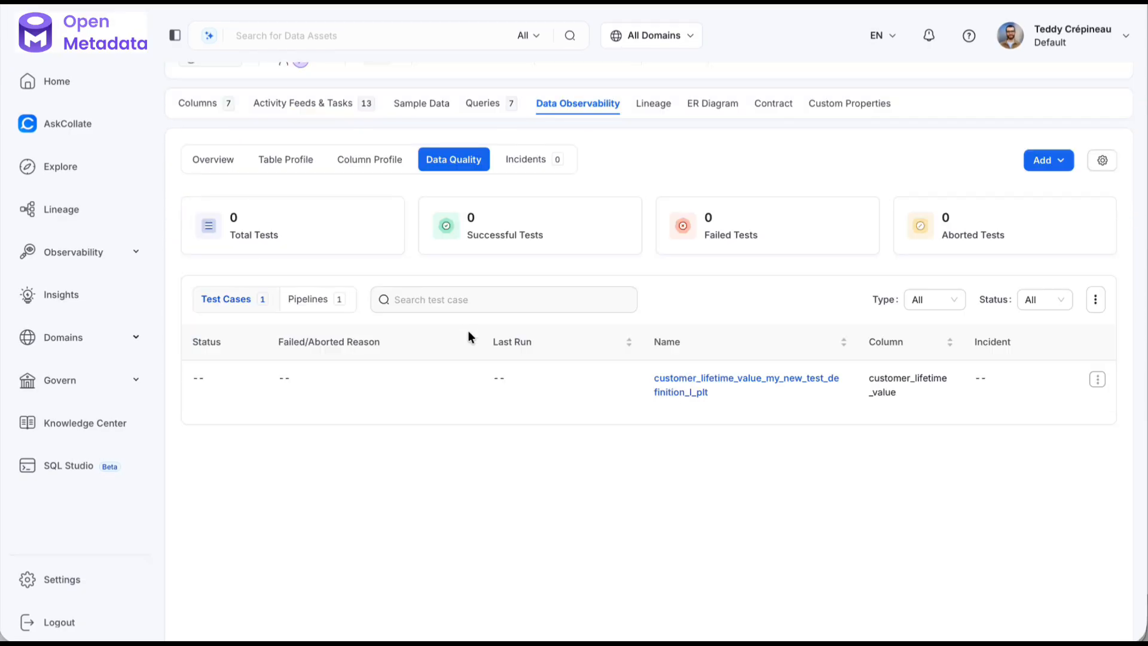
{"action": "scroll", "coordinate": [468, 333], "scroll_direction": "down", "scroll_amount": 1}
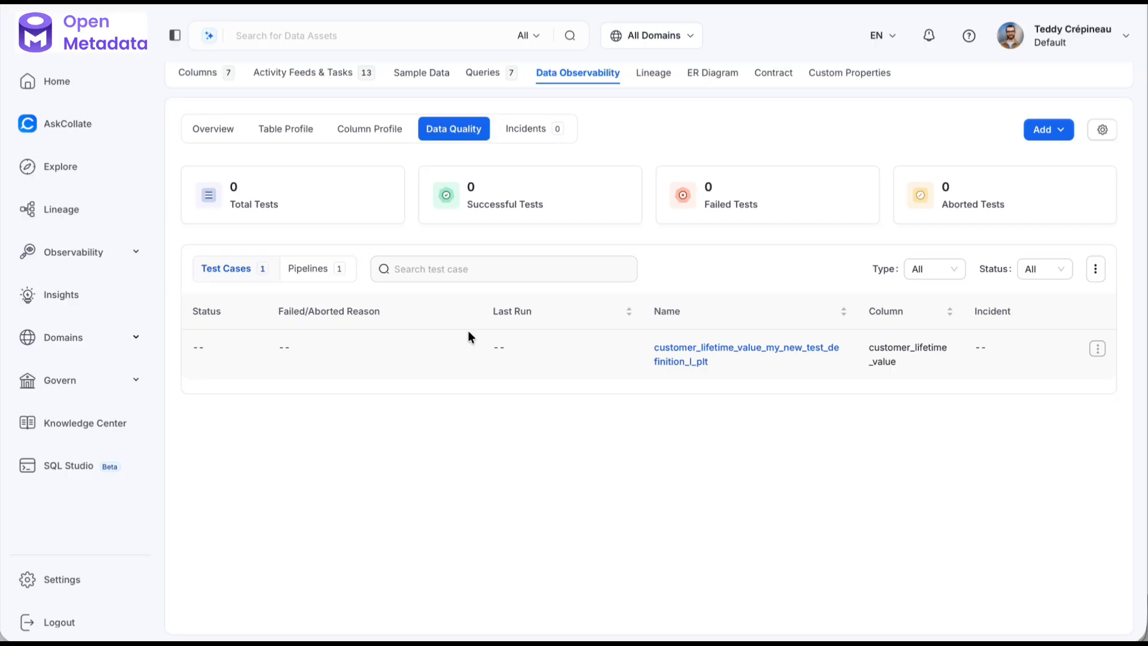